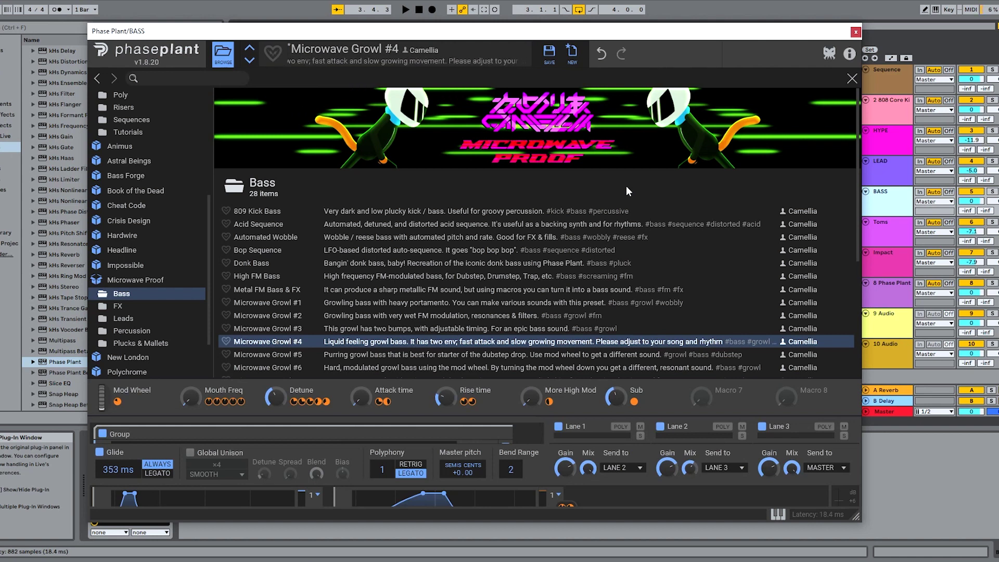
Browse the Bass, FX, Leads, Percussion and Plucks & Mallets folders of the Microwave Proof preset bank, and close the synth window
{"action": "scroll", "coordinate": [641, 180], "scroll_direction": "down", "scroll_amount": 1}
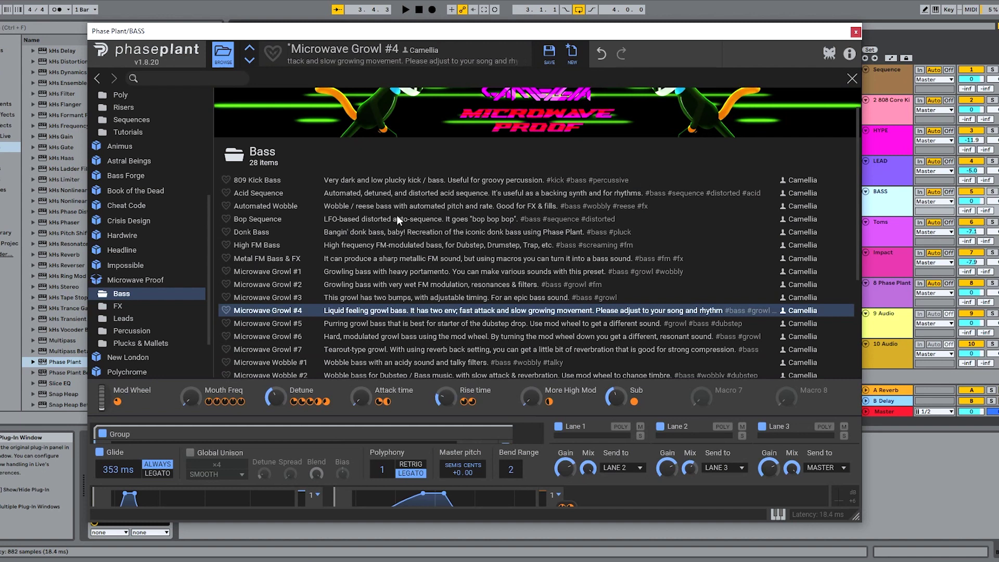
{"action": "scroll", "coordinate": [307, 262], "scroll_direction": "down", "scroll_amount": 5}
{"action": "scroll", "coordinate": [294, 257], "scroll_direction": "up", "scroll_amount": 6}
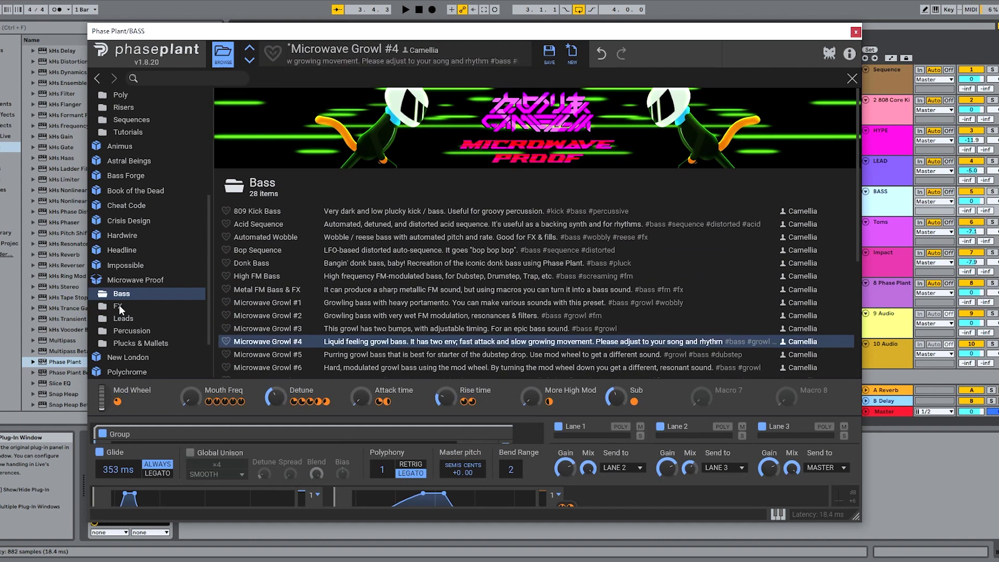
{"action": "left_click", "coordinate": [119, 307]}
{"action": "left_click", "coordinate": [125, 320]}
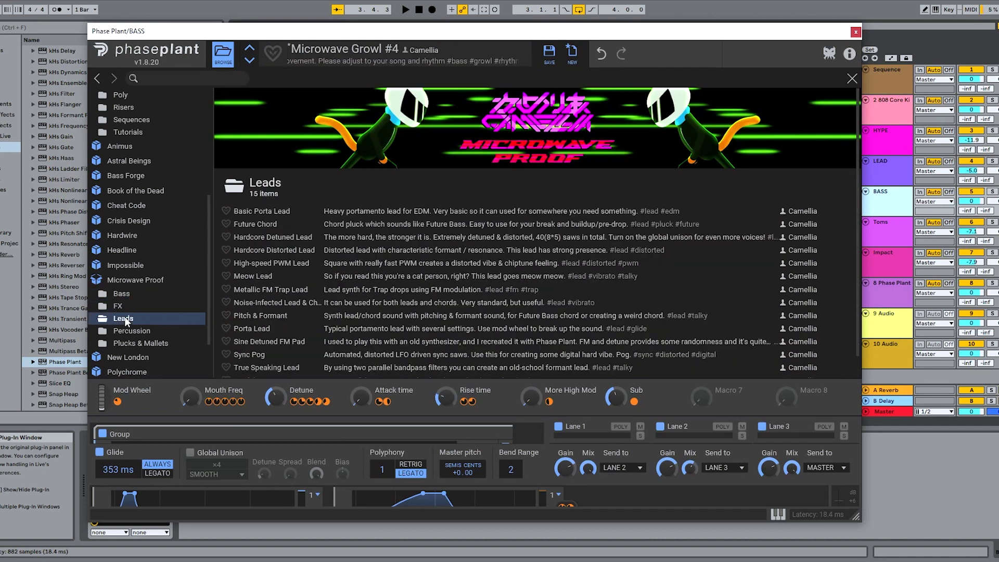
{"action": "left_click", "coordinate": [137, 332]}
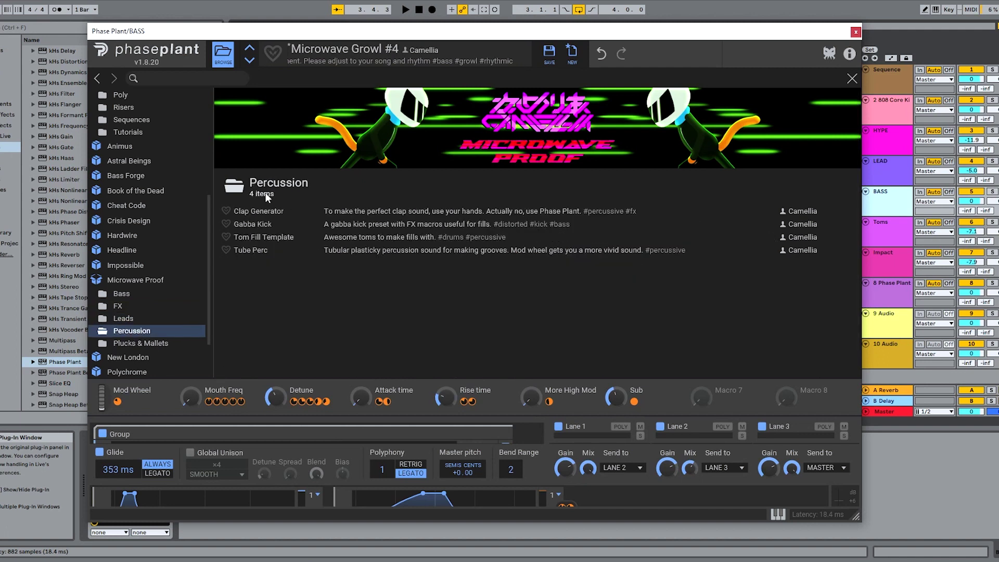
{"action": "left_click", "coordinate": [146, 344]}
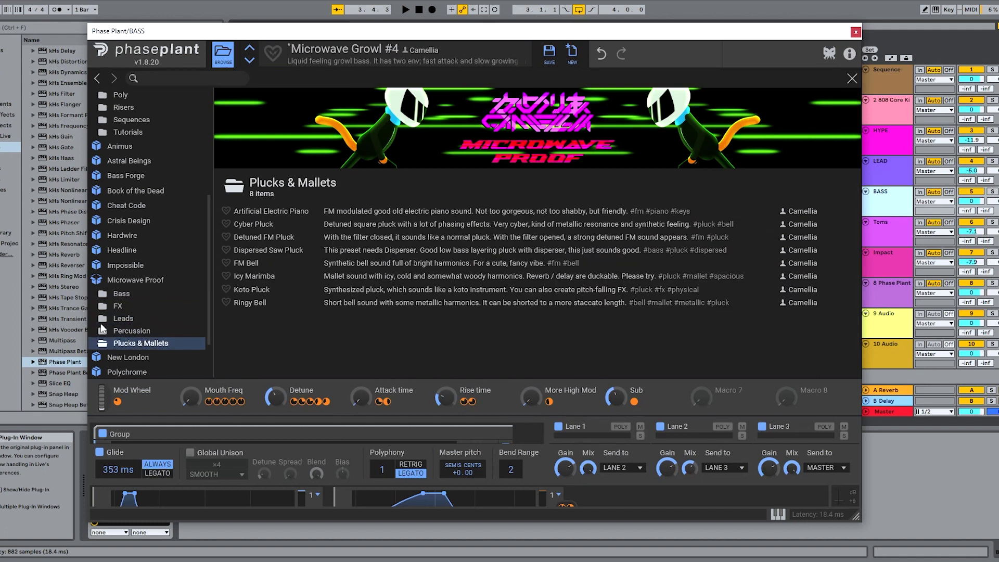
{"action": "left_click", "coordinate": [122, 294]}
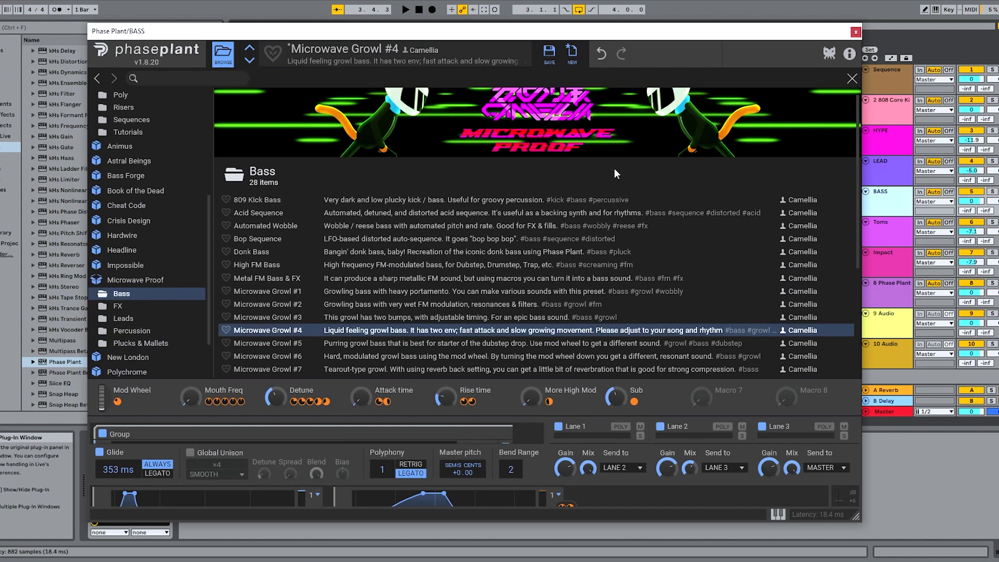
{"action": "left_click", "coordinate": [856, 33]}
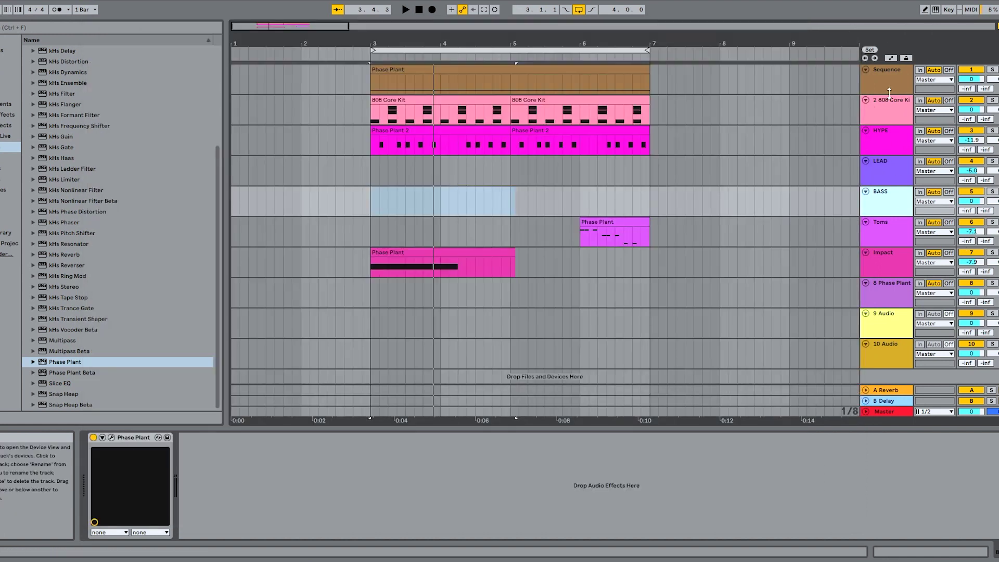
Play back the looped section of the arrangement and stop it
{"action": "key", "text": "space"}
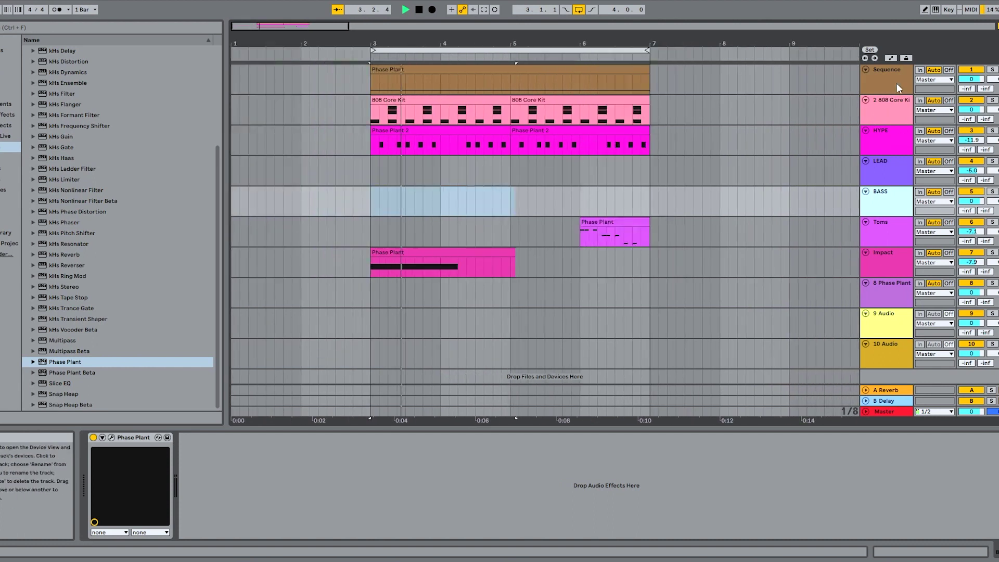
{"action": "key", "text": "space"}
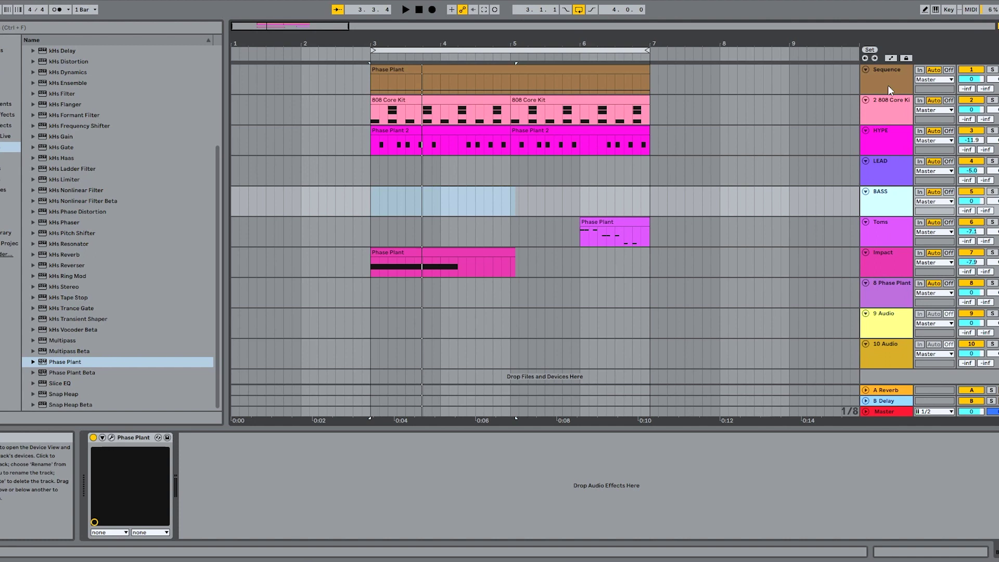
Inspect the Bop Sequence preset in the Sequence track's Phase Plant and close its window
{"action": "left_click", "coordinate": [892, 83]}
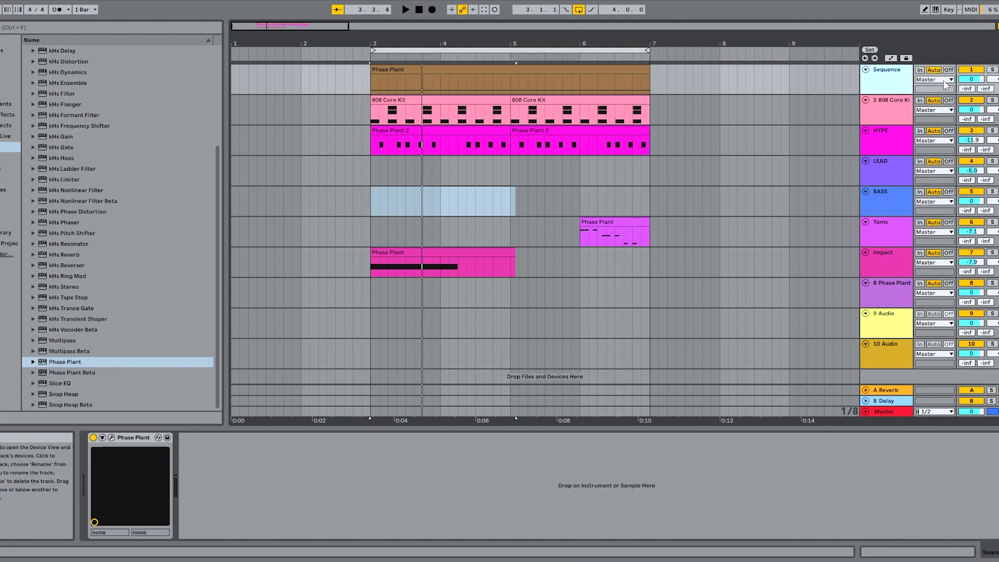
{"action": "left_click", "coordinate": [111, 437]}
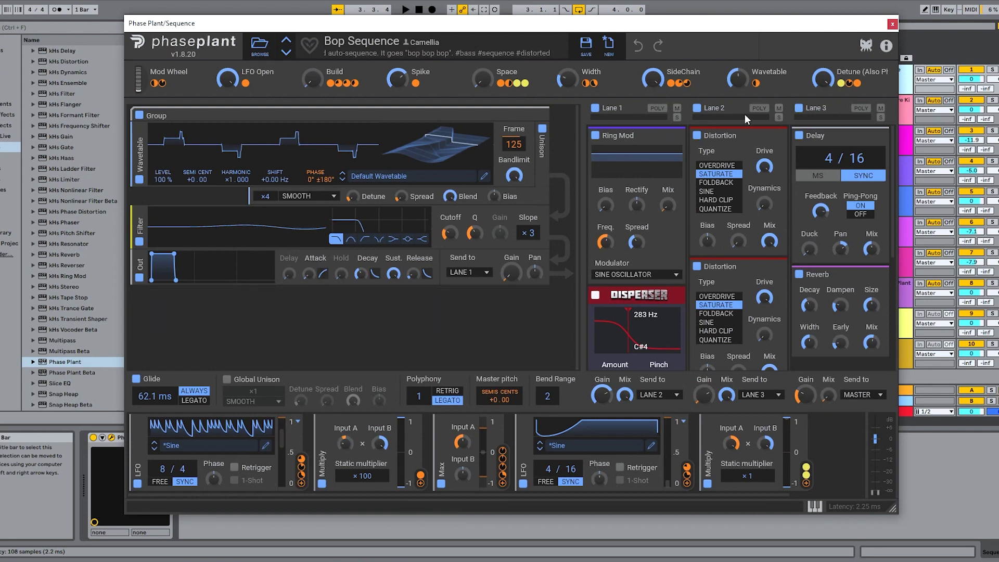
{"action": "left_click", "coordinate": [893, 23]}
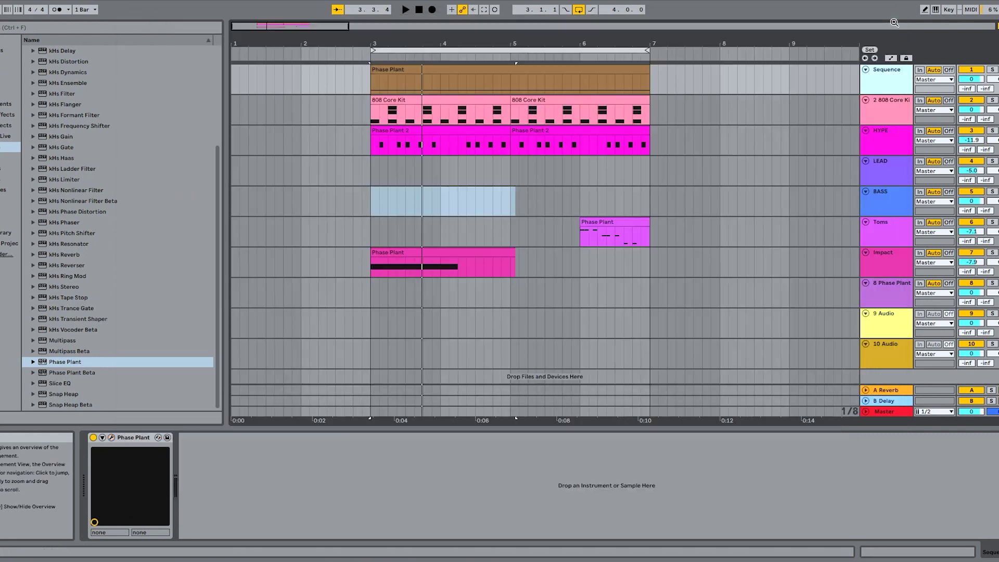
Inspect the Woop Woop preset in the HYPE track's Phase Plant and close its window
{"action": "left_click", "coordinate": [890, 149]}
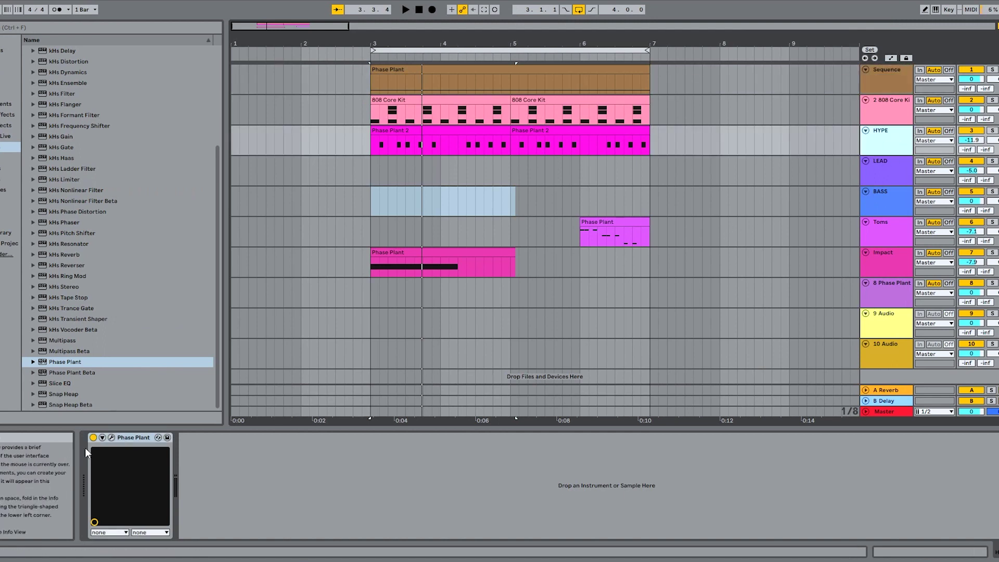
{"action": "left_click", "coordinate": [112, 437]}
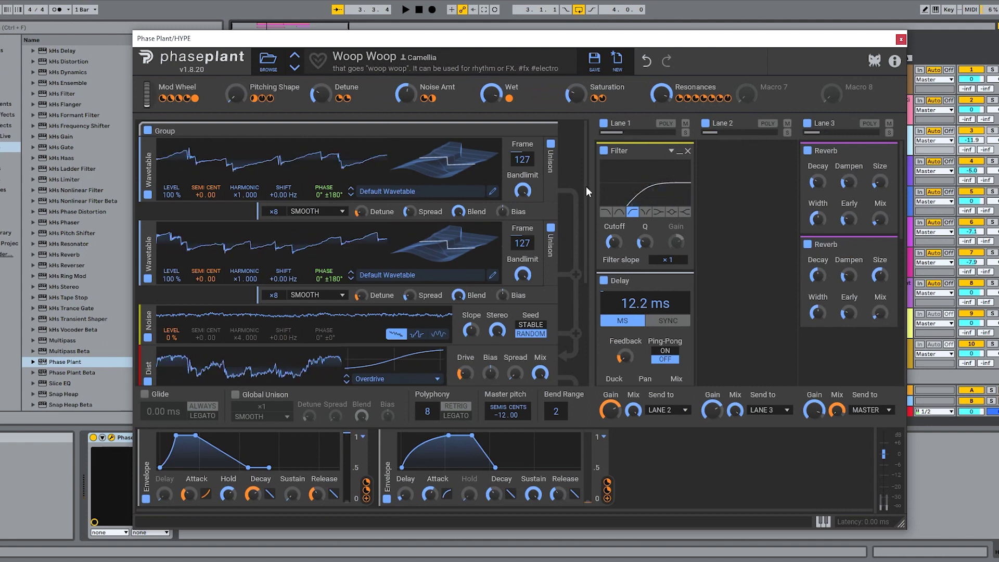
{"action": "left_click", "coordinate": [901, 40]}
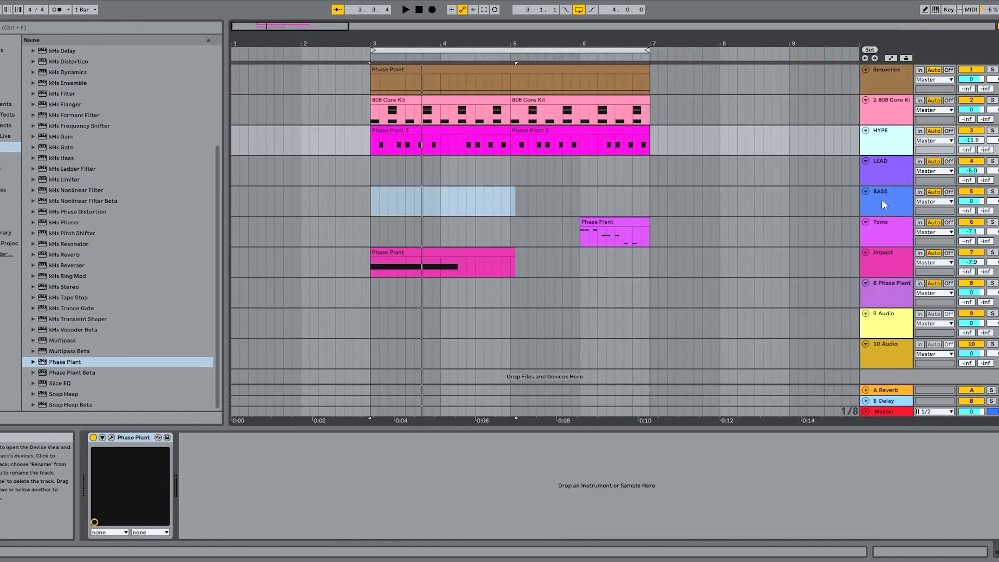
Open the Toms track's Phase Plant and examine the Tom Fill Template preset in the preset browser and its generators
{"action": "left_click", "coordinate": [888, 238]}
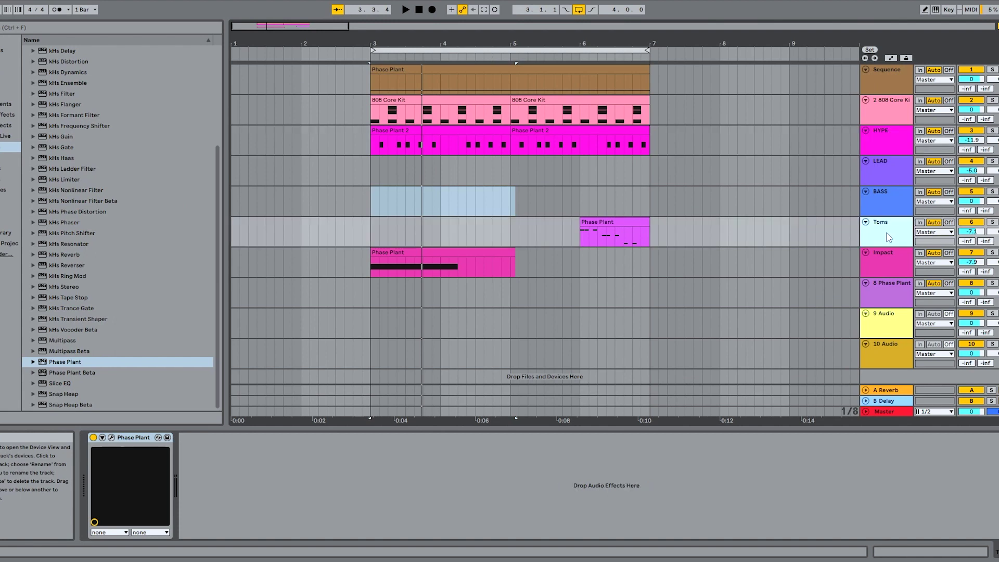
{"action": "left_click", "coordinate": [112, 439]}
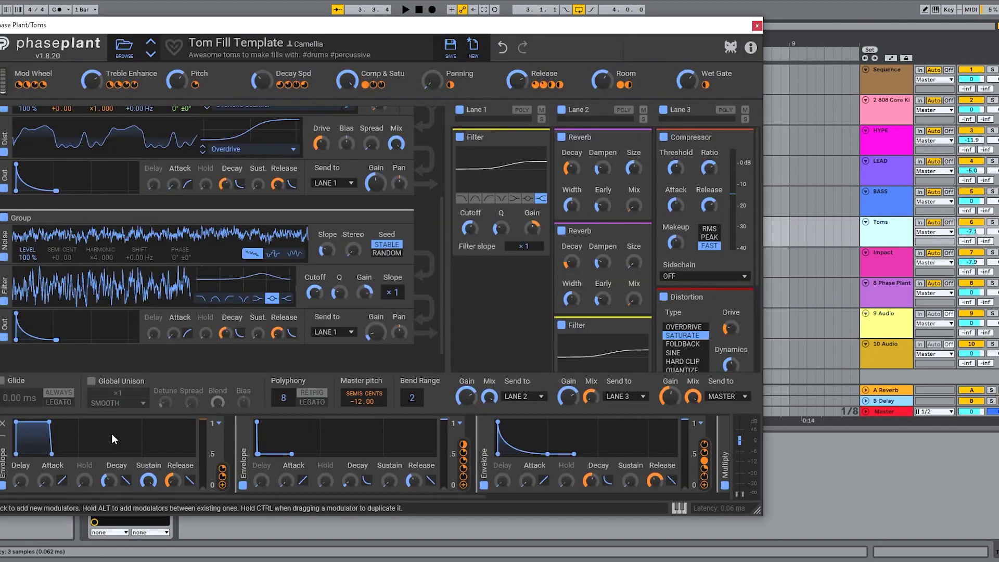
{"action": "left_click", "coordinate": [125, 47]}
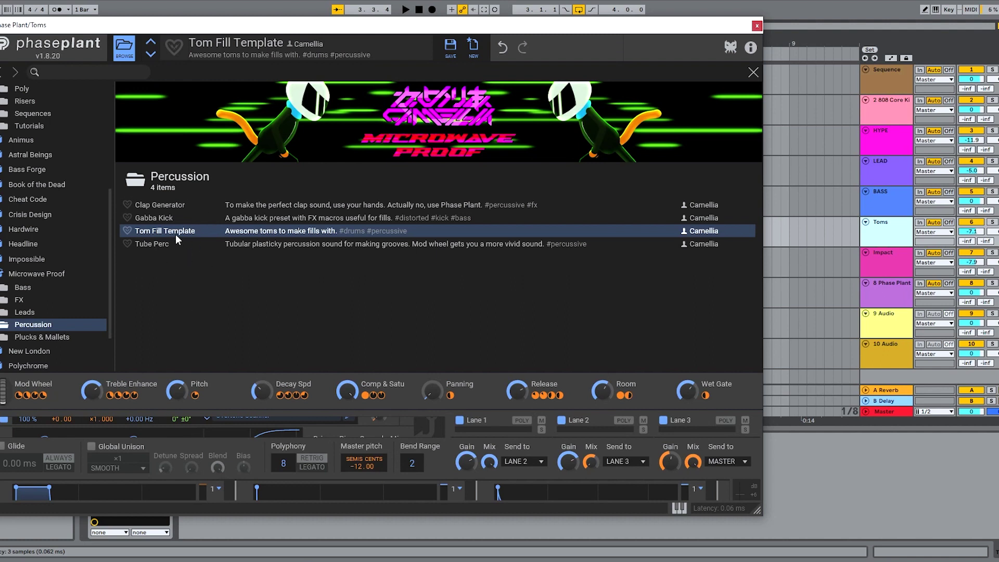
{"action": "left_click", "coordinate": [129, 58]}
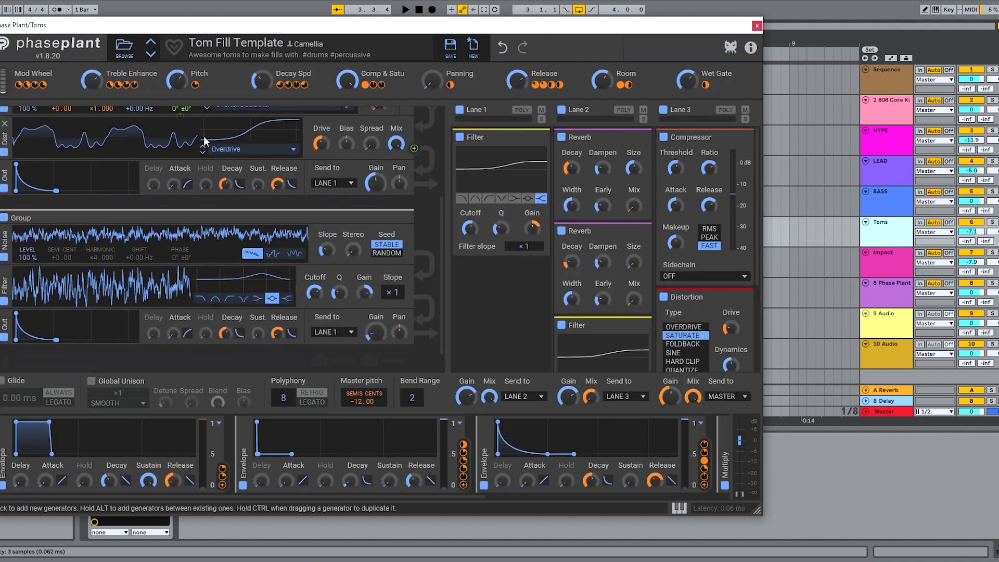
{"action": "scroll", "coordinate": [243, 228], "scroll_direction": "up", "scroll_amount": 3}
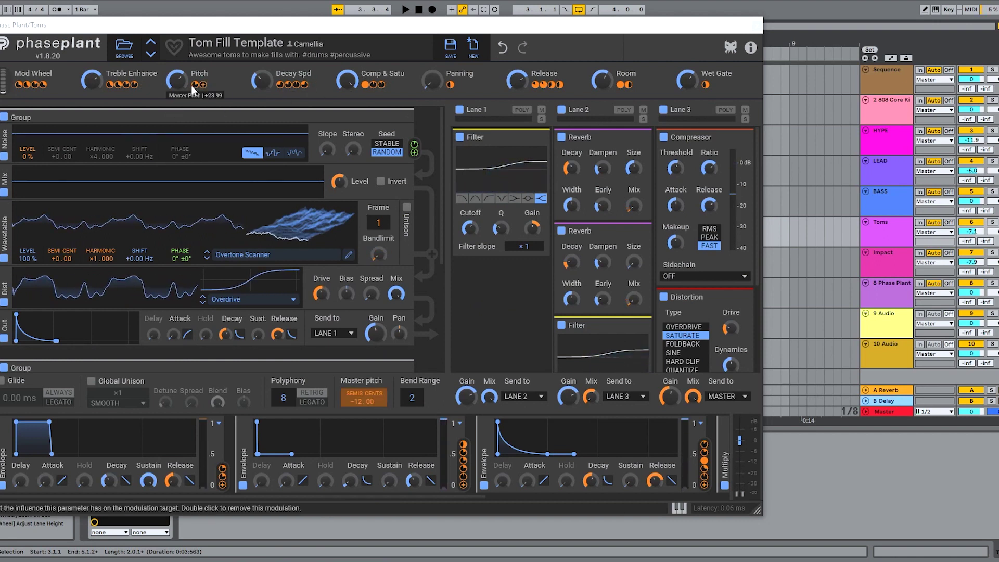
Lower the Pitch macro to about 31%, adjust the Treble Enhance and Wet Gate macros, and close the Toms synth
{"action": "left_click", "coordinate": [177, 81]}
{"action": "left_click_drag", "start_coordinate": [177, 82], "coordinate": [177, 107]}
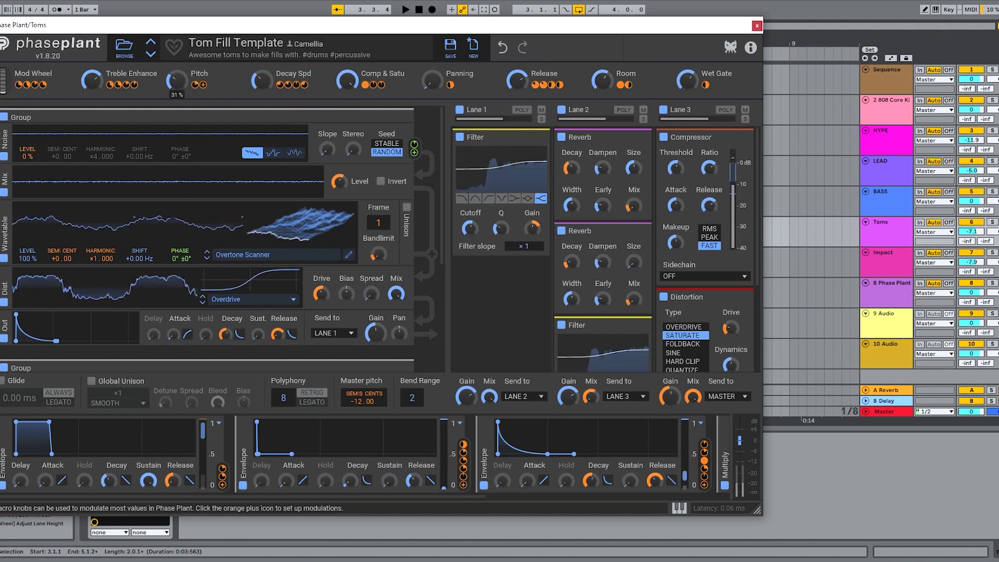
{"action": "left_click_drag", "start_coordinate": [92, 82], "coordinate": [92, 56]}
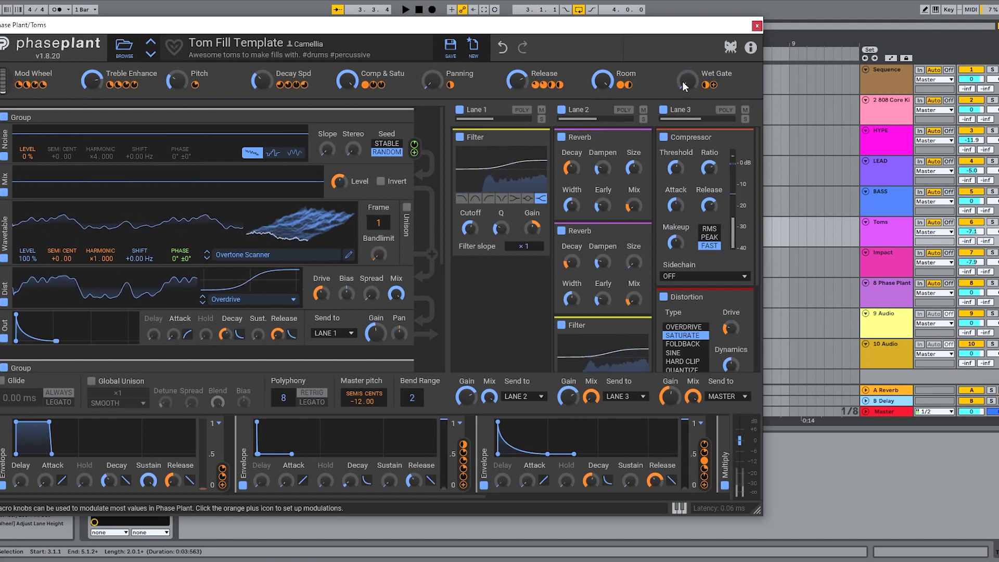
{"action": "mouse_move", "coordinate": [687, 81]}
{"action": "left_mouse_down"}
{"action": "mouse_move", "coordinate": [687, 67]}
{"action": "mouse_move", "coordinate": [687, 80]}
{"action": "left_mouse_up"}
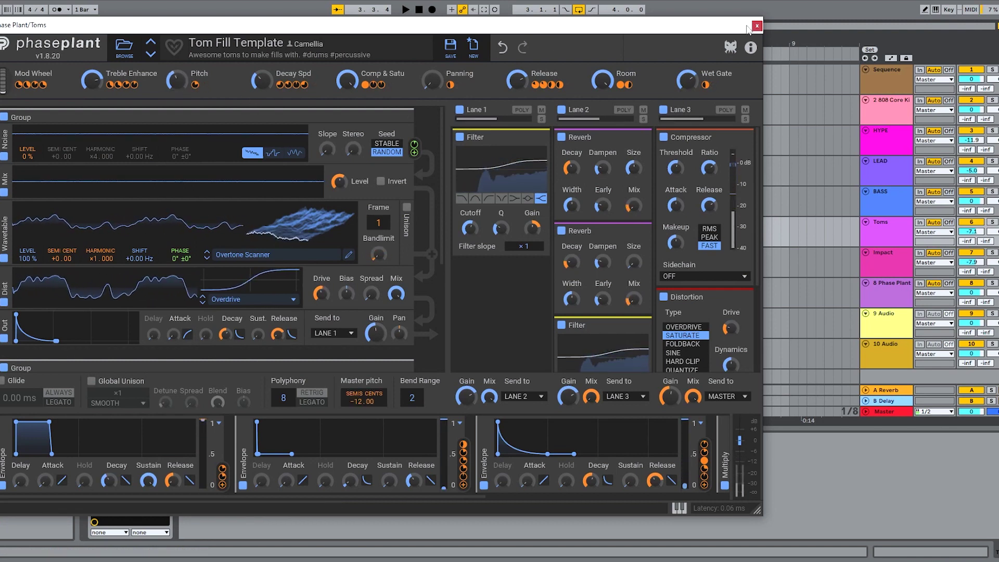
{"action": "left_click", "coordinate": [757, 28]}
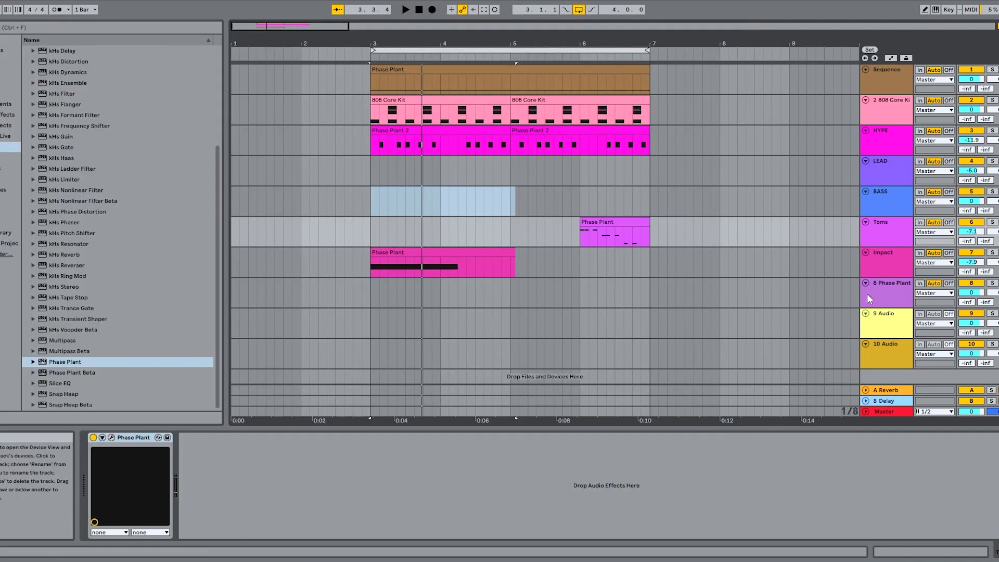
In the Impact track's Phase Plant, disable the Lane 3 Filter and the Ramp Down LFO and turn the AutoGating macro to about 58%
{"action": "left_click", "coordinate": [891, 264]}
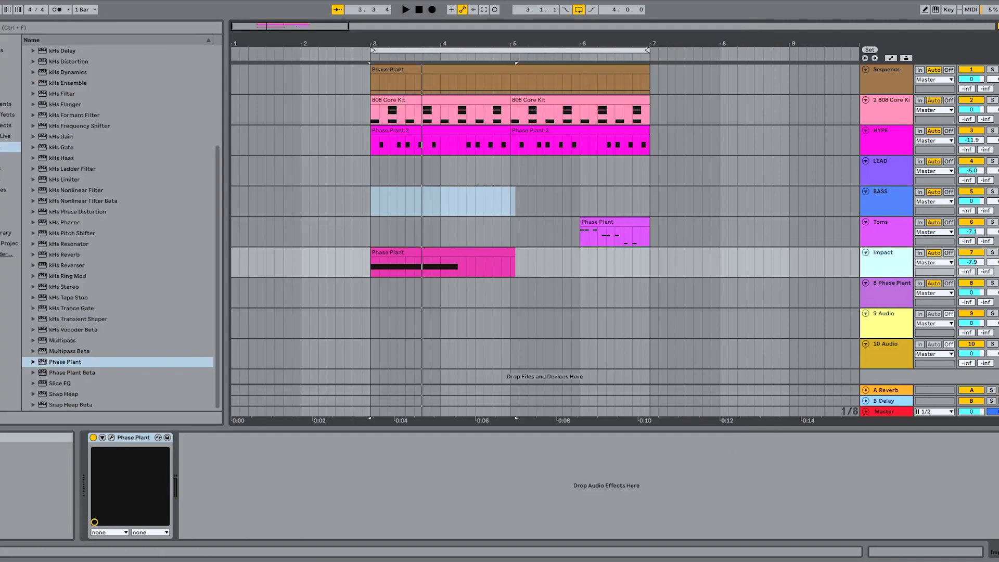
{"action": "left_click", "coordinate": [111, 437]}
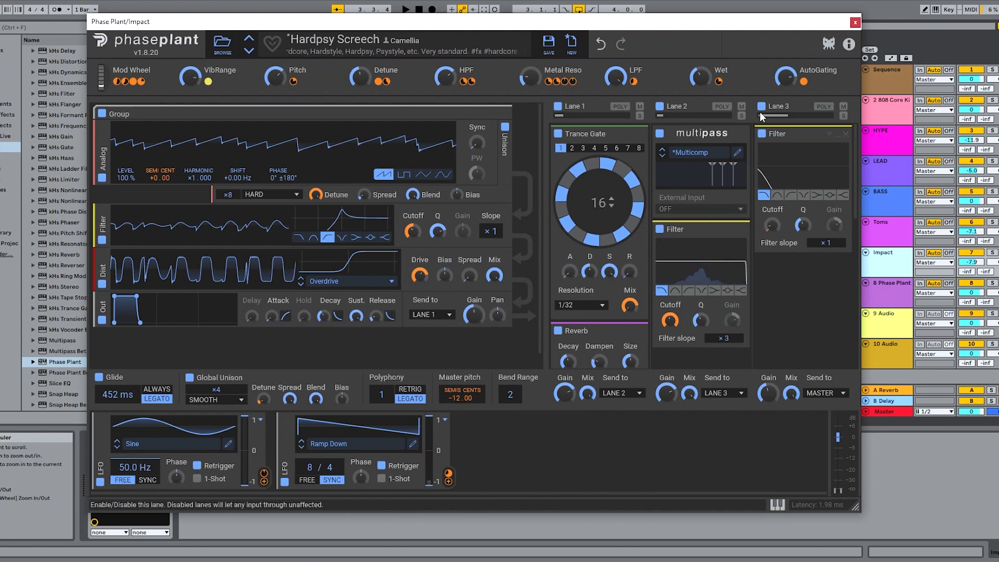
{"action": "left_click", "coordinate": [763, 133]}
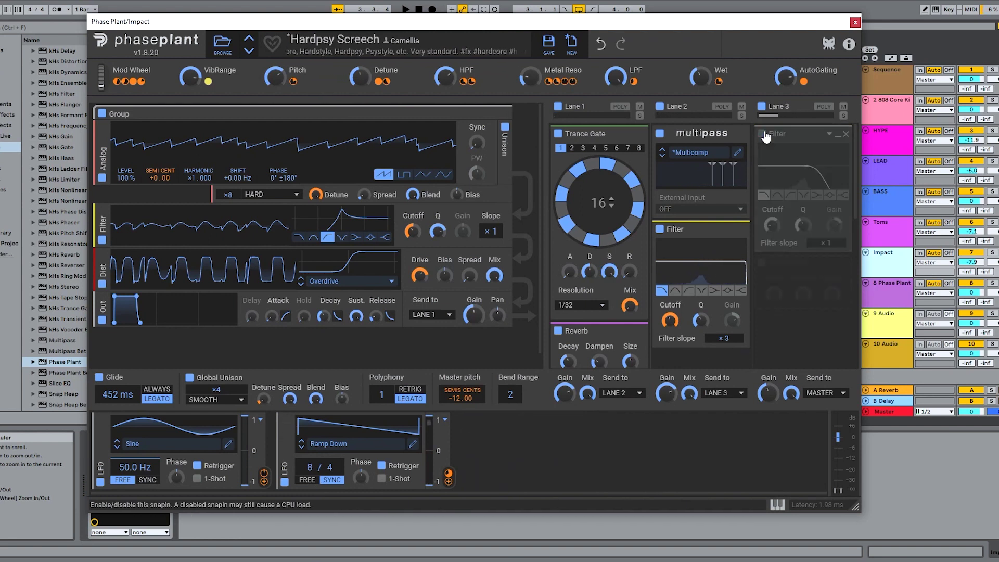
{"action": "left_click", "coordinate": [285, 485]}
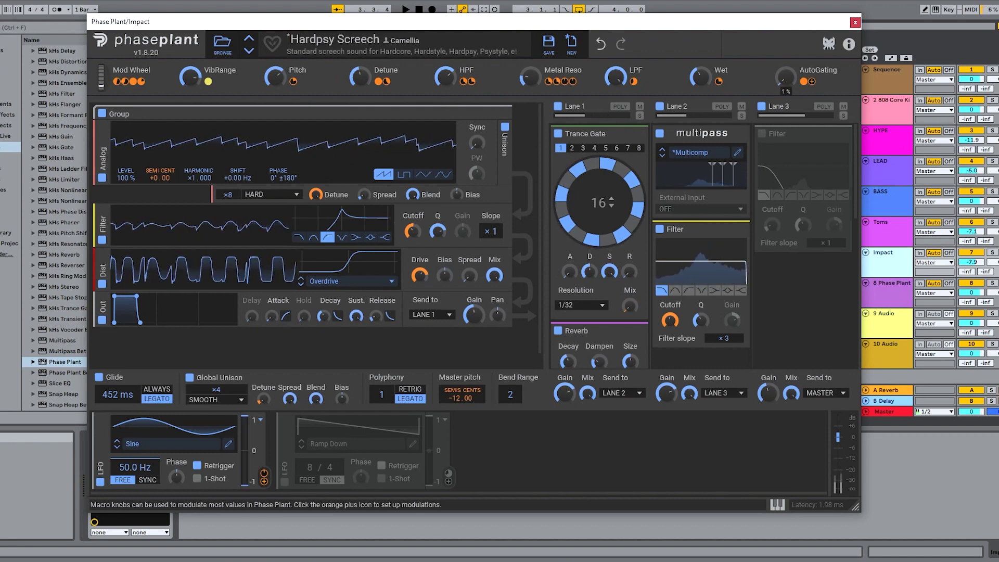
{"action": "left_click_drag", "start_coordinate": [785, 77], "coordinate": [785, 53]}
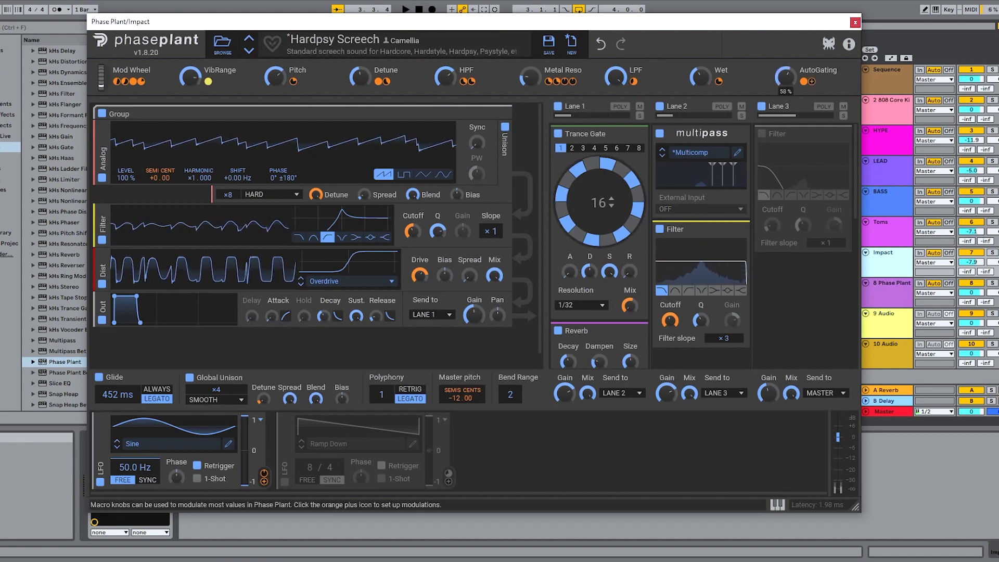
Re-enable the Lane 3 Filter and the Ramp Down LFO, and close the Impact synth window
{"action": "left_click", "coordinate": [761, 135]}
{"action": "left_click", "coordinate": [284, 482]}
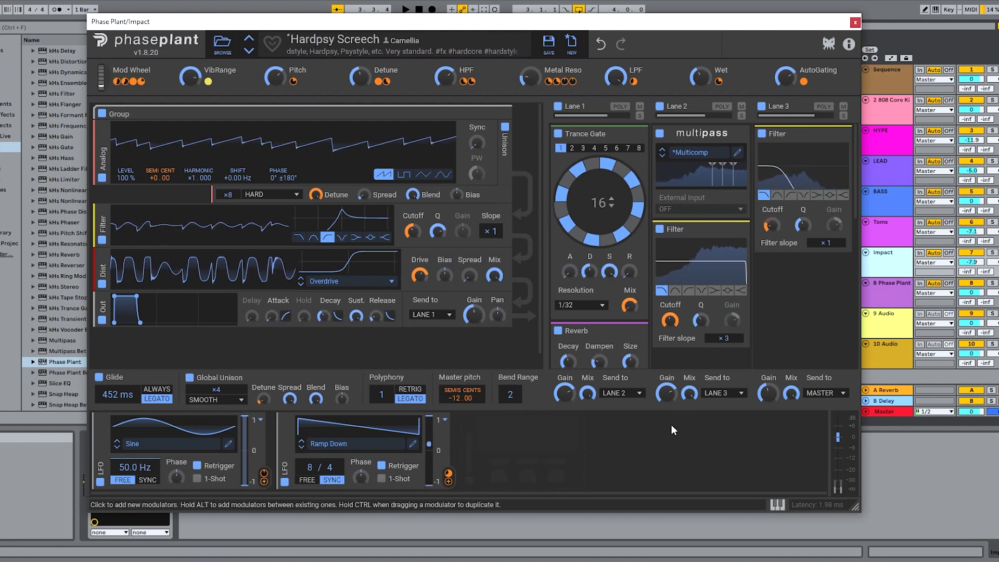
{"action": "left_click", "coordinate": [855, 22]}
Open the BASS track's Phase Plant and load the 809 Kick Bass preset from the Microwave Proof Bass folder
{"action": "left_click", "coordinate": [889, 207]}
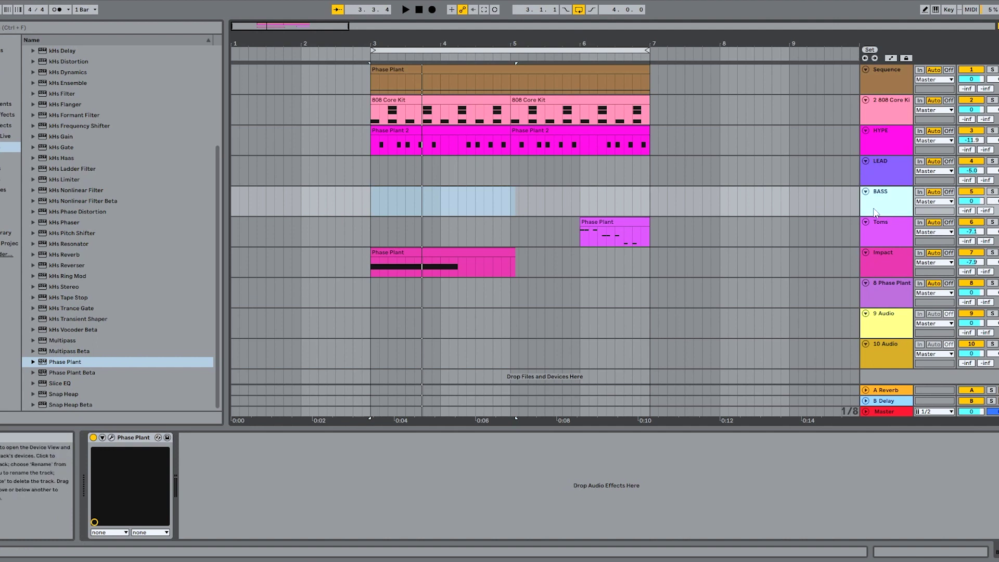
{"action": "left_click", "coordinate": [112, 438]}
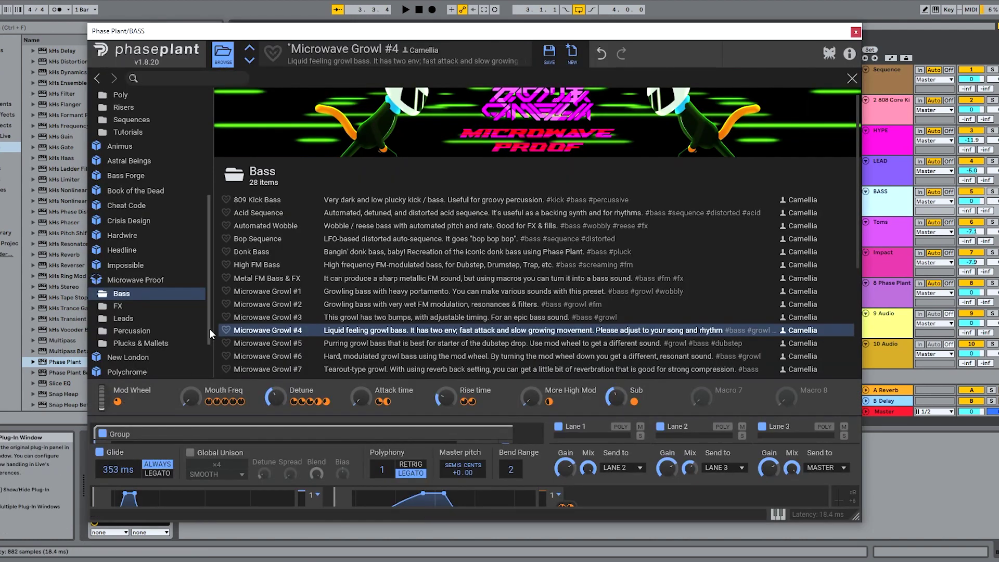
{"action": "scroll", "coordinate": [297, 309], "scroll_direction": "down", "scroll_amount": 5}
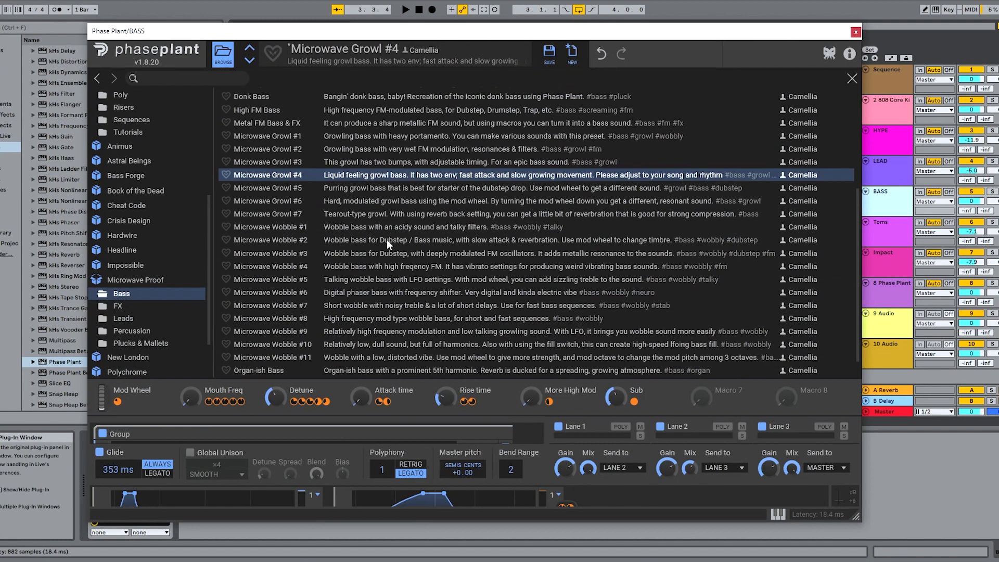
{"action": "scroll", "coordinate": [281, 137], "scroll_direction": "down", "scroll_amount": 1}
{"action": "scroll", "coordinate": [289, 240], "scroll_direction": "up", "scroll_amount": 6}
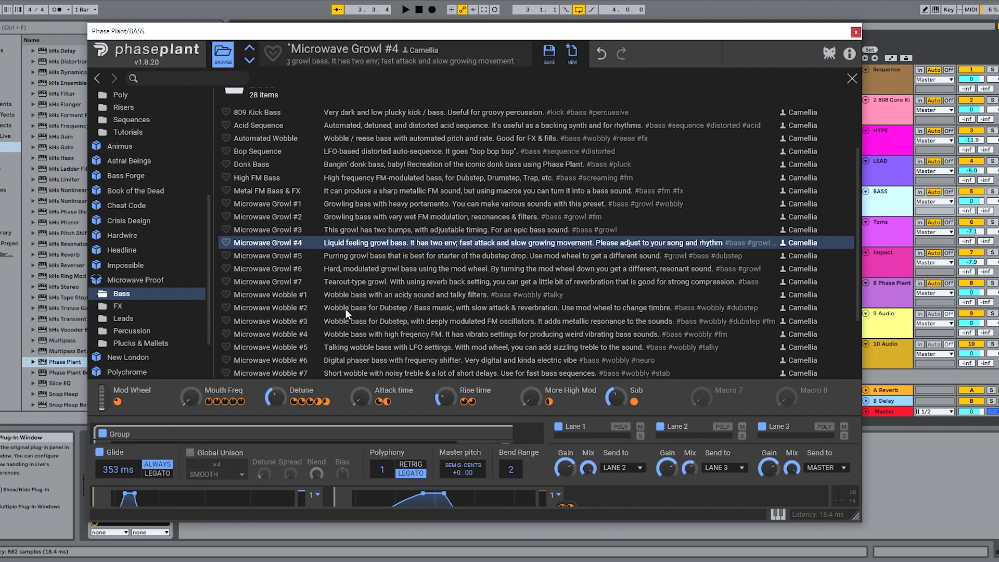
{"action": "left_click", "coordinate": [266, 210]}
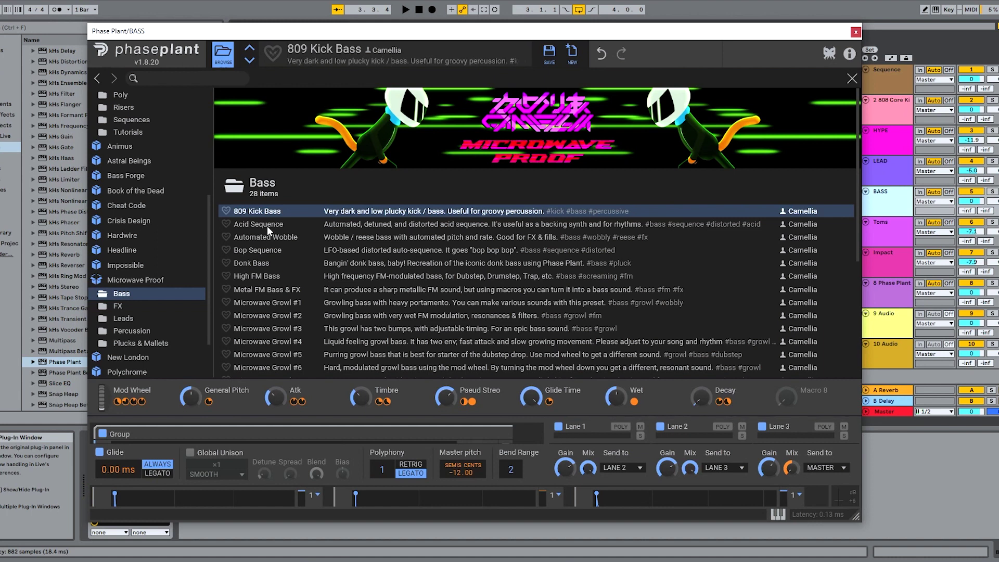
Audition the Donk Bass preset from the Bass folder and load Microwave Growl #4 in its place
{"action": "left_click", "coordinate": [259, 265]}
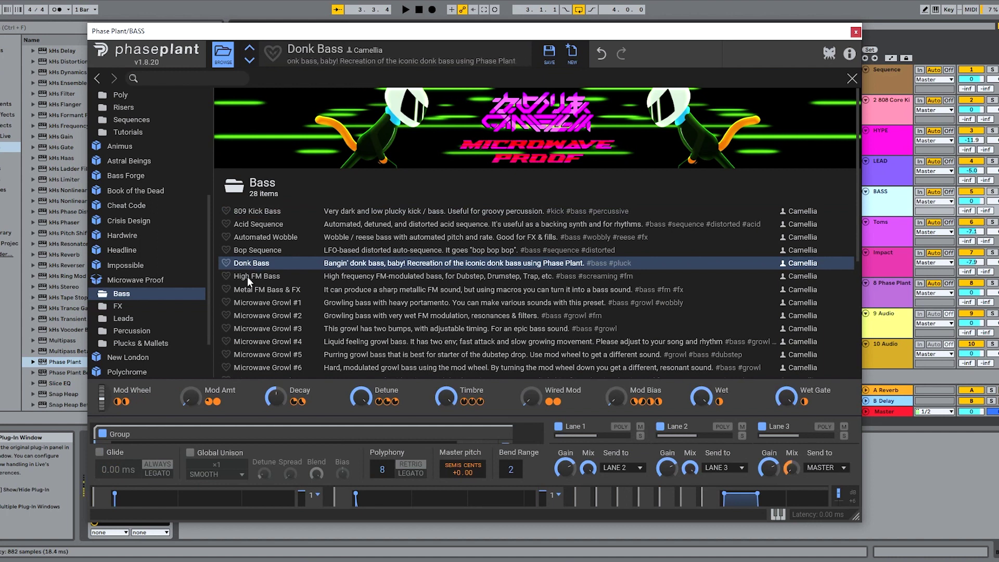
{"action": "scroll", "coordinate": [267, 294], "scroll_direction": "down", "scroll_amount": 1}
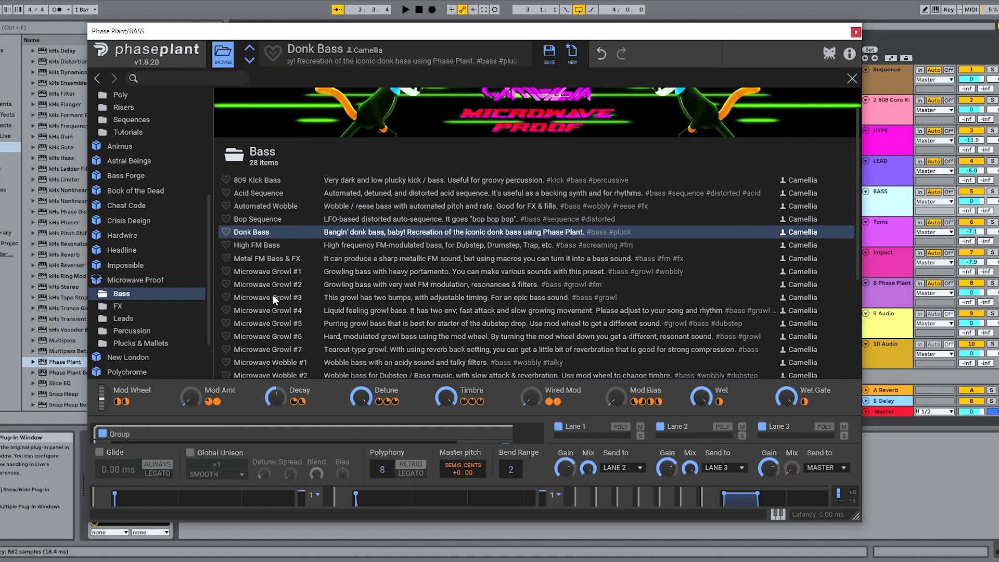
{"action": "left_click", "coordinate": [260, 310]}
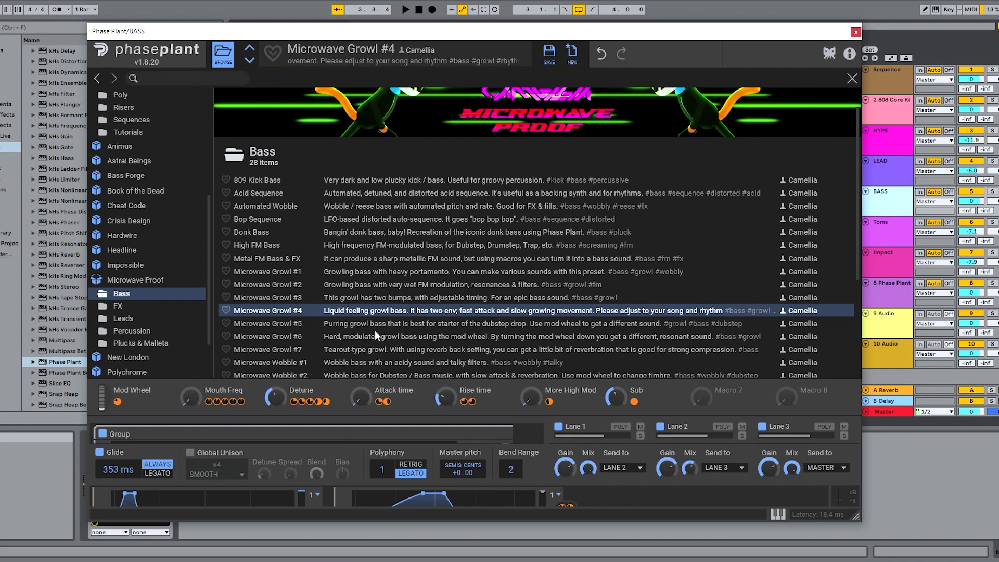
Close the preset browser, lower the master gain to about -12.6 dB, and play the arrangement to hear Microwave Growl #4
{"action": "left_click", "coordinate": [223, 53]}
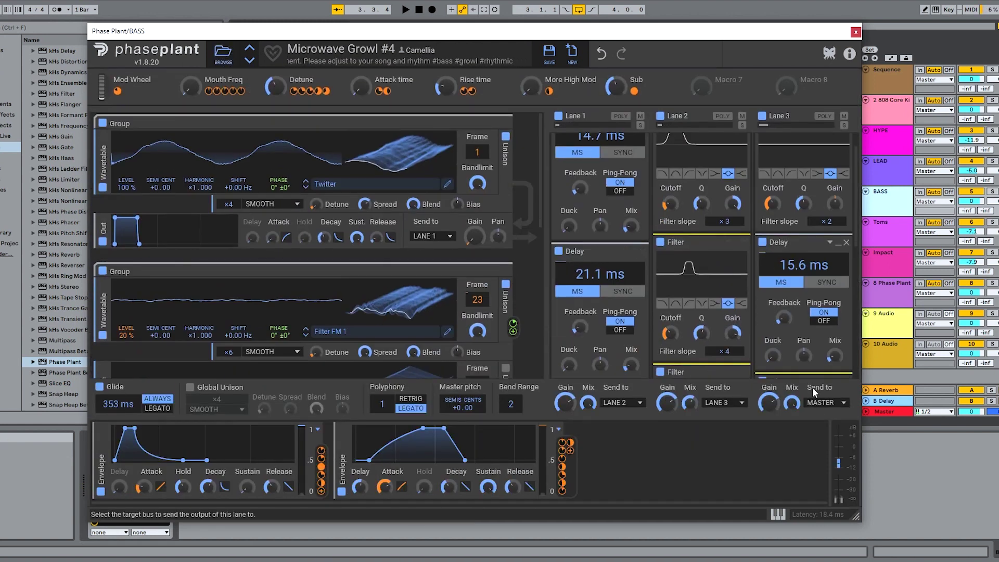
{"action": "left_click_drag", "start_coordinate": [838, 466], "coordinate": [838, 471]}
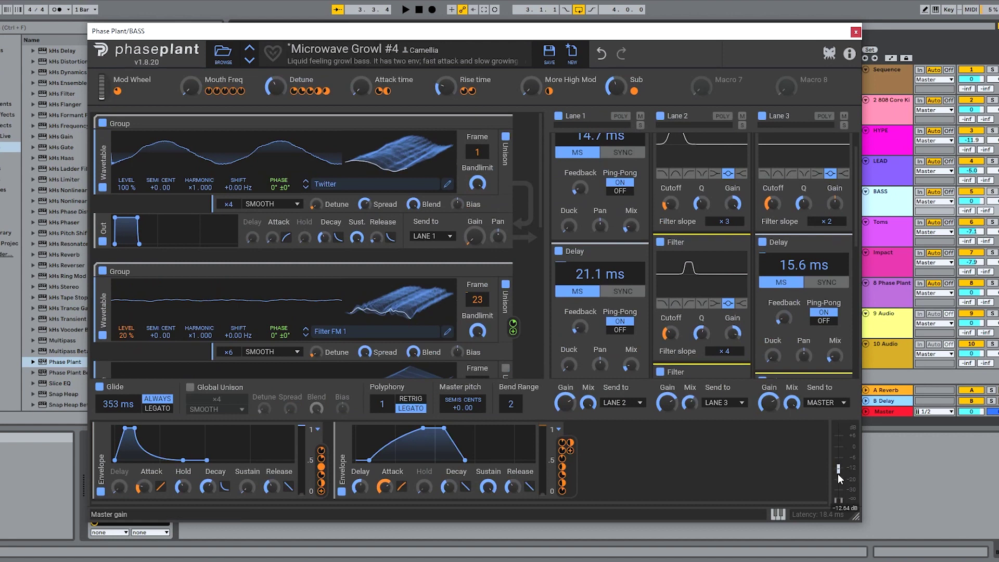
{"action": "key", "text": "space"}
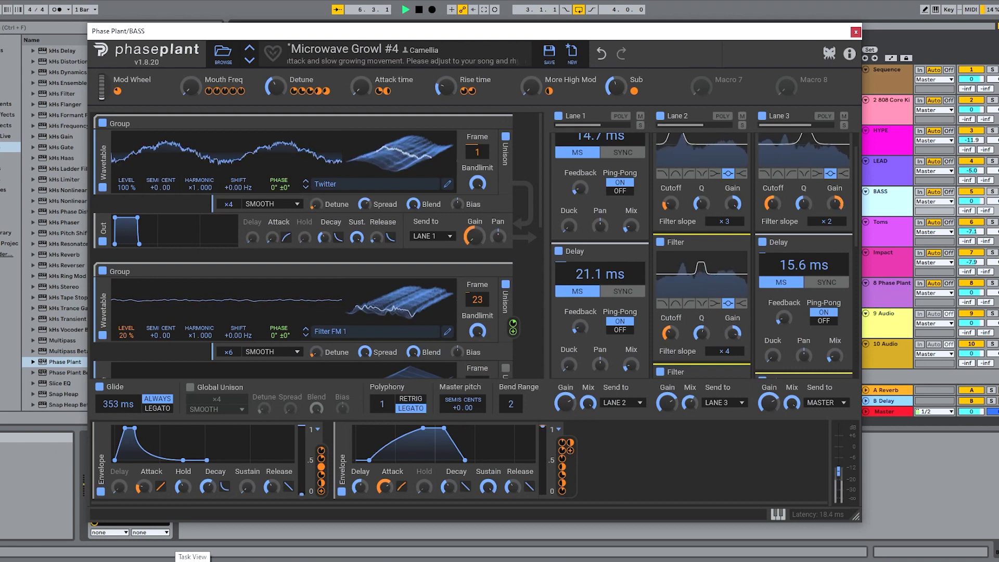
{"action": "key", "text": "space"}
Audition the Microwave Wobble #1, #2 and #3 bass presets one after another
{"action": "left_click", "coordinate": [223, 52]}
{"action": "scroll", "coordinate": [292, 276], "scroll_direction": "down", "scroll_amount": 2}
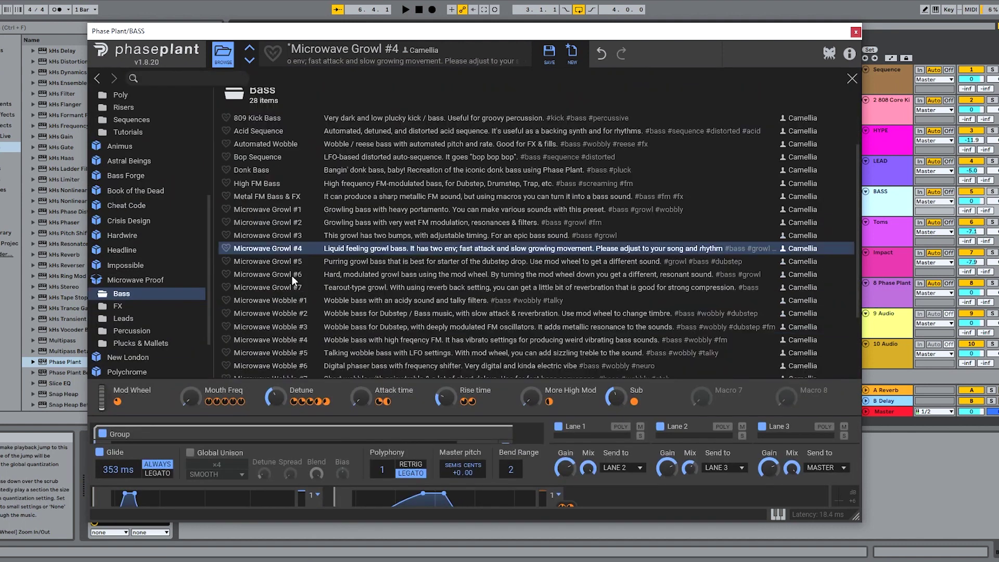
{"action": "left_click", "coordinate": [279, 240]}
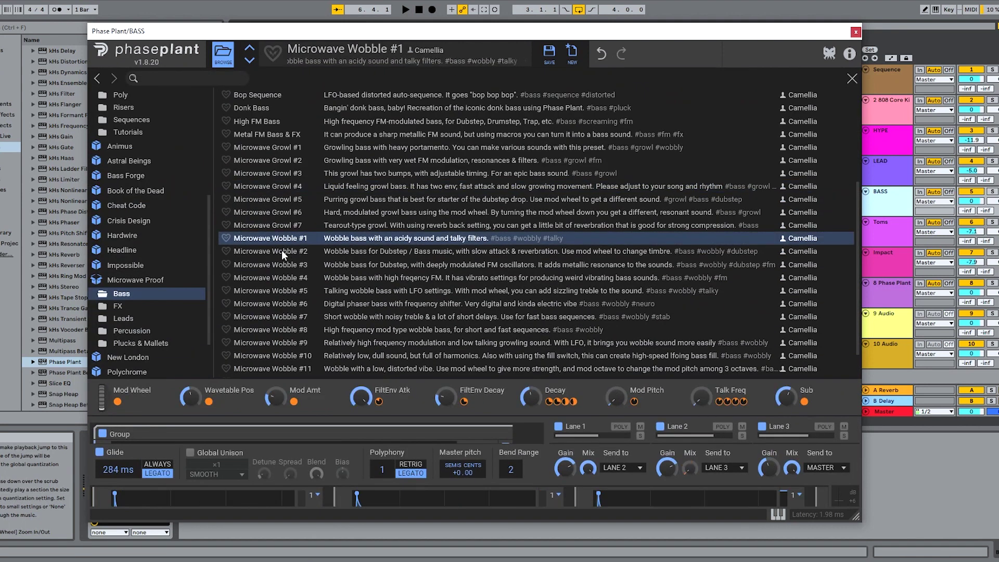
{"action": "left_click", "coordinate": [280, 251]}
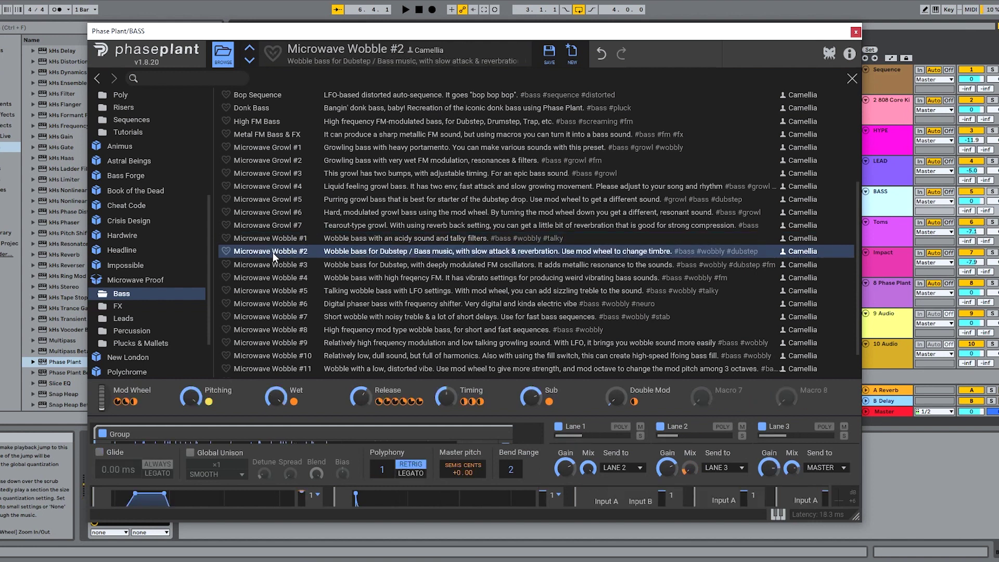
{"action": "left_click", "coordinate": [264, 266]}
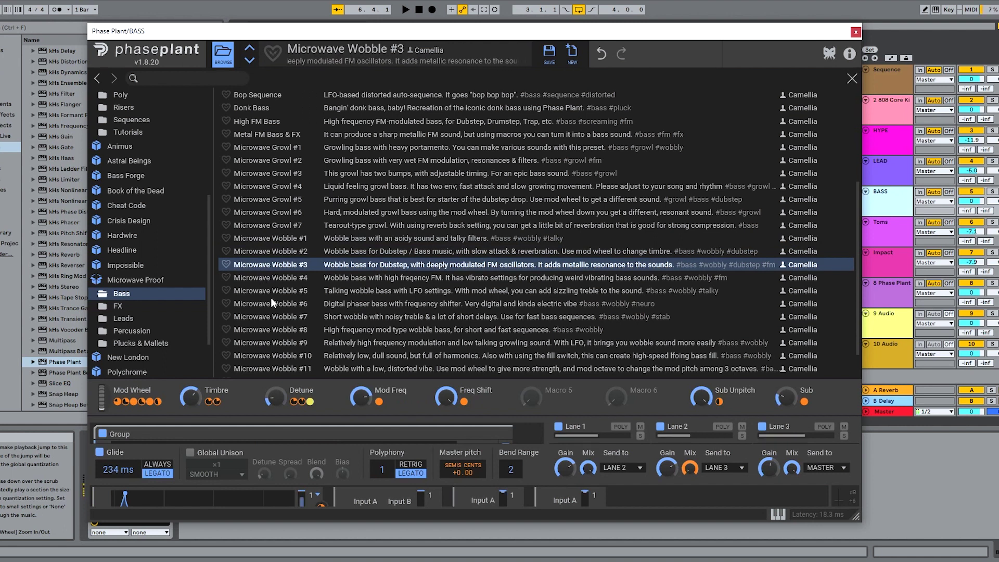
Audition the Microwave Wobble #7, #8 and #9 presets, and load Microwave Wobble #10 on the BASS track
{"action": "left_click", "coordinate": [266, 318]}
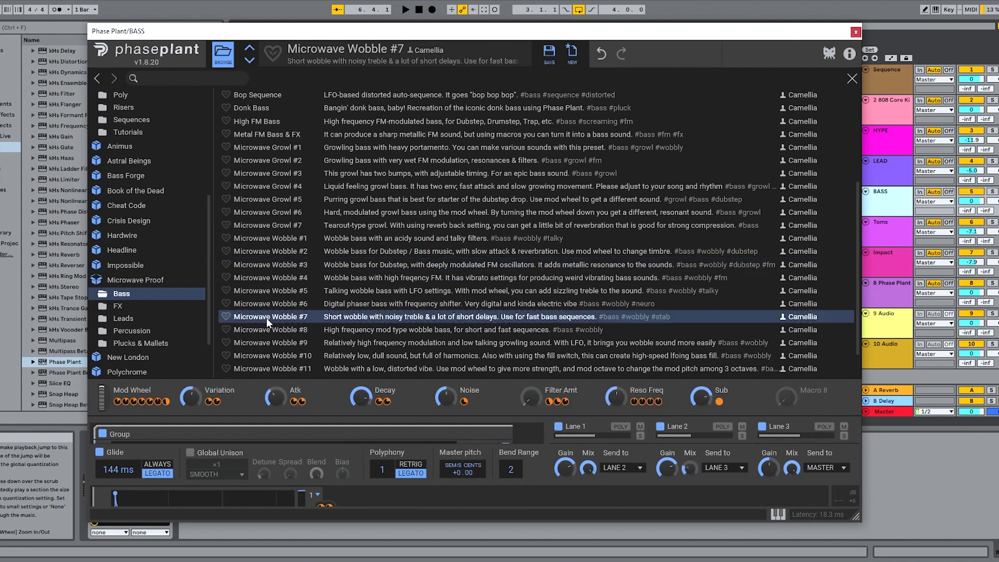
{"action": "left_click", "coordinate": [270, 329]}
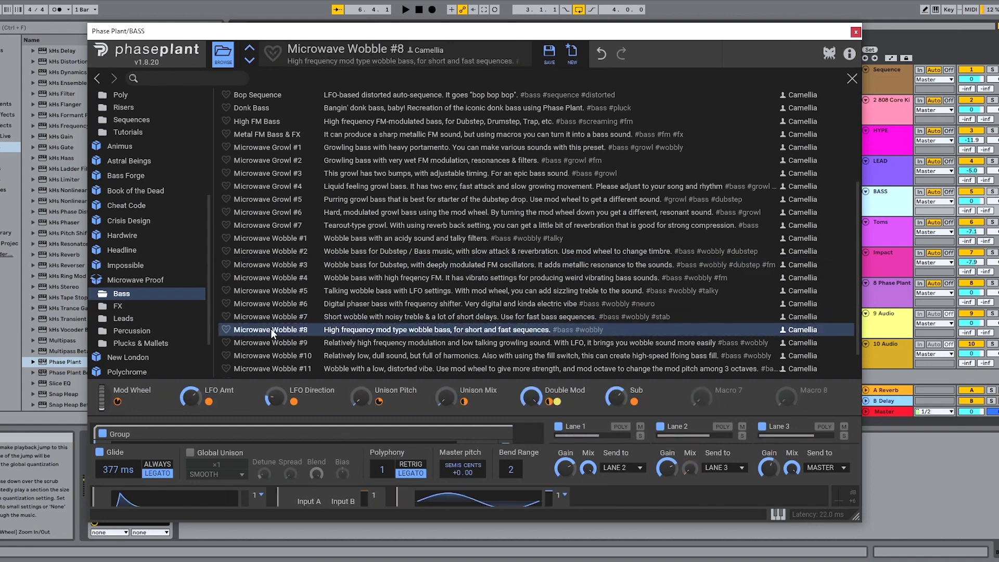
{"action": "left_click", "coordinate": [269, 347]}
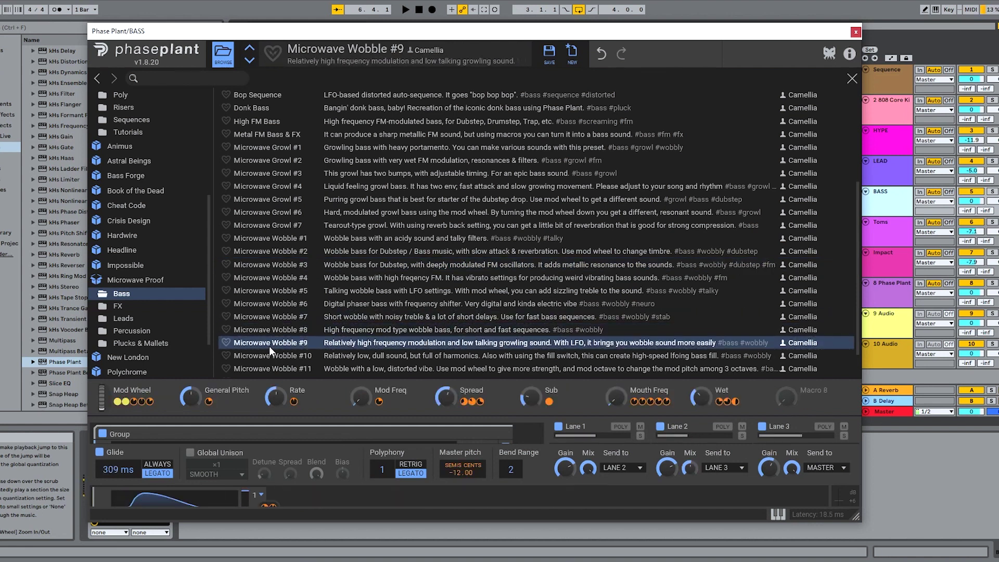
{"action": "left_click", "coordinate": [269, 356]}
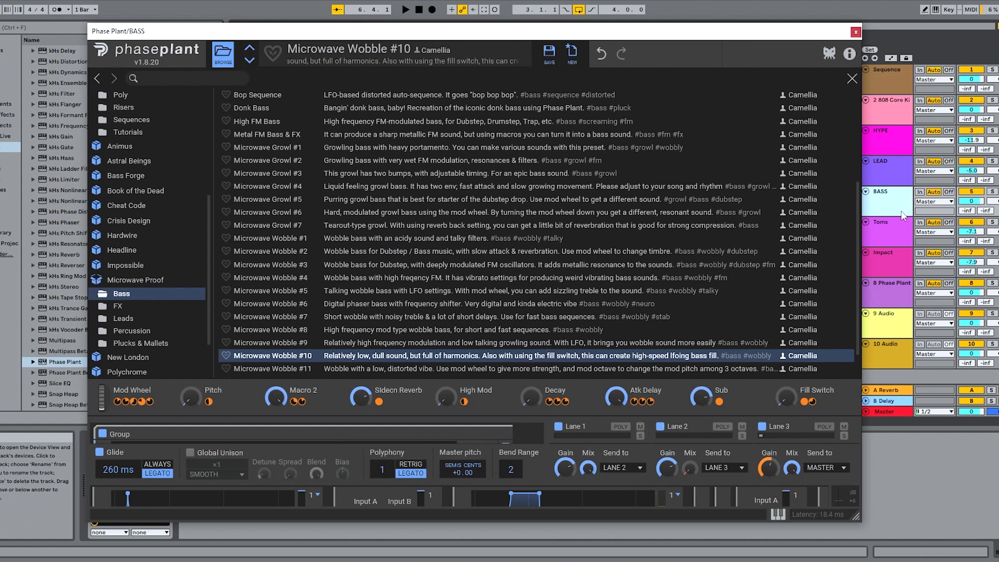
Close the preset browser, adjust the master gain while the arrangement plays, and close the BASS synth window
{"action": "left_click", "coordinate": [223, 56]}
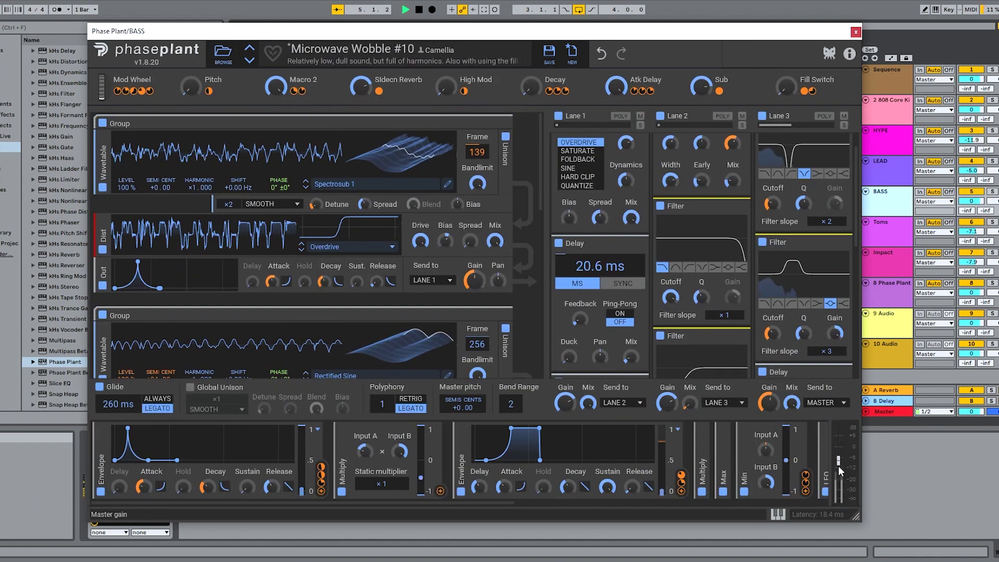
{"action": "left_click_drag", "start_coordinate": [838, 464], "coordinate": [838, 460]}
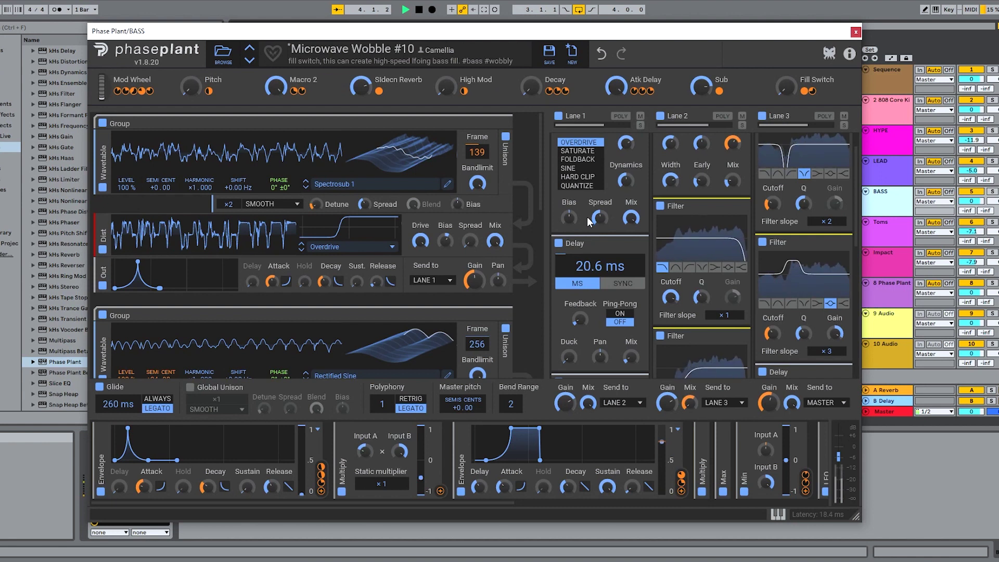
{"action": "left_click", "coordinate": [856, 32]}
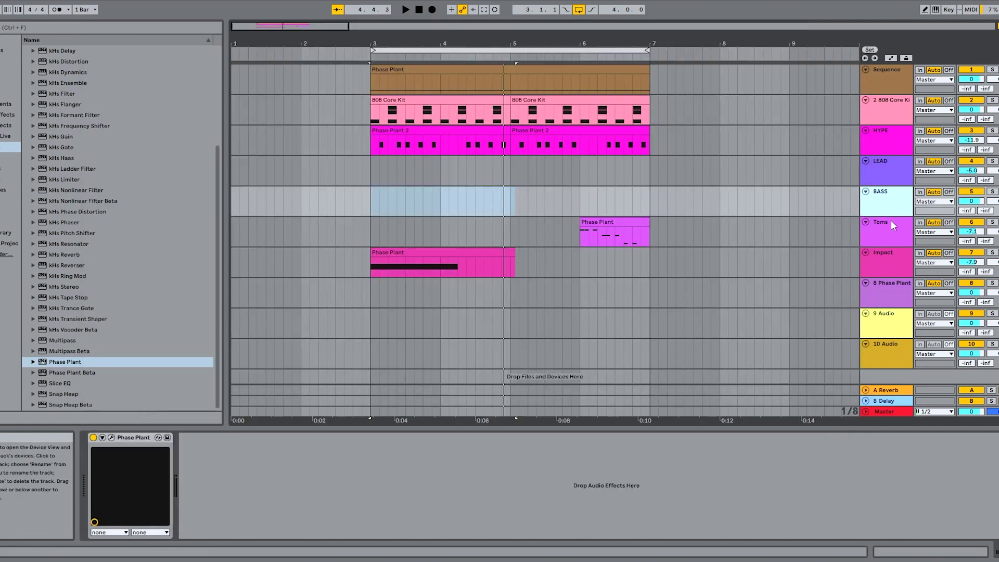
Open the LEAD track's Phase Plant and check the Meow Lead preset in the Microwave Proof Leads folder
{"action": "left_click", "coordinate": [898, 176]}
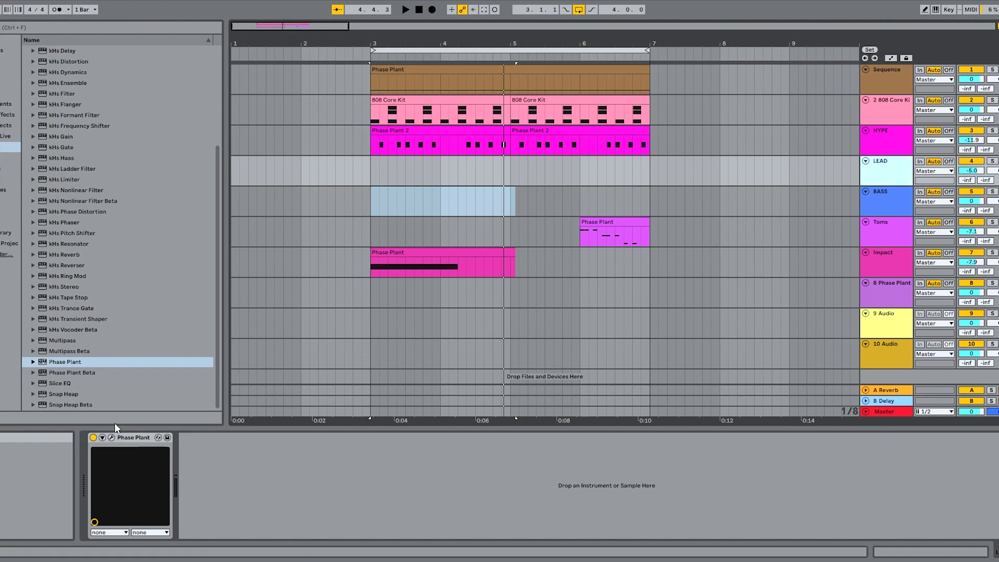
{"action": "left_click", "coordinate": [113, 437]}
{"action": "left_click", "coordinate": [248, 46]}
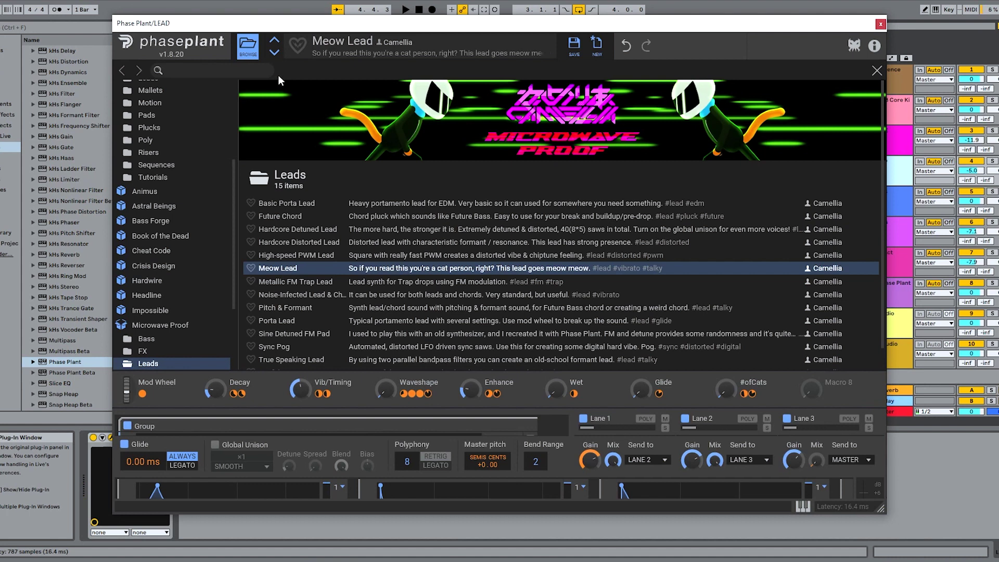
{"action": "left_click", "coordinate": [248, 47]}
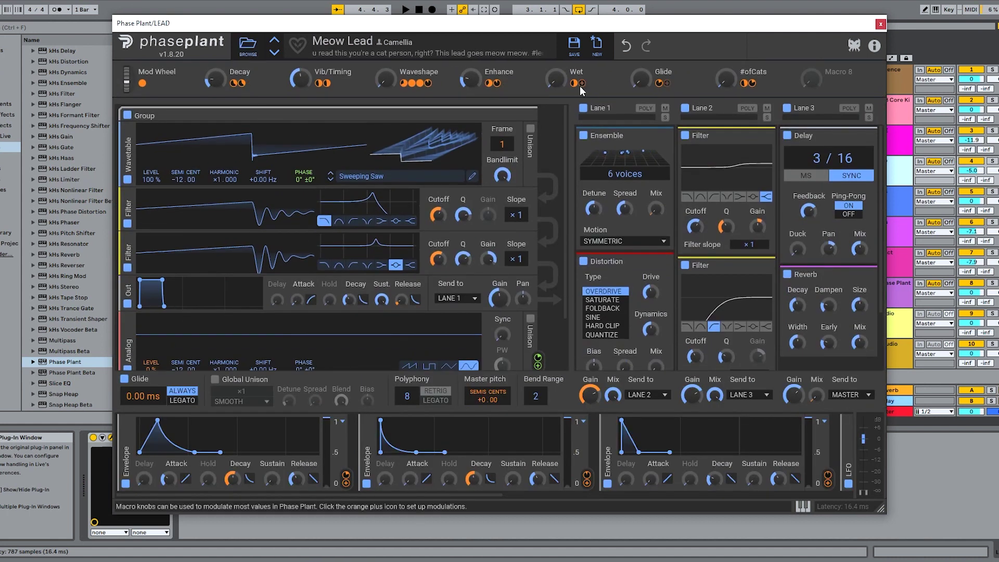
Raise the Meow Lead's #ofCats macro to about 82% and turn the Glide macro up to maximum
{"action": "mouse_move", "coordinate": [727, 79]}
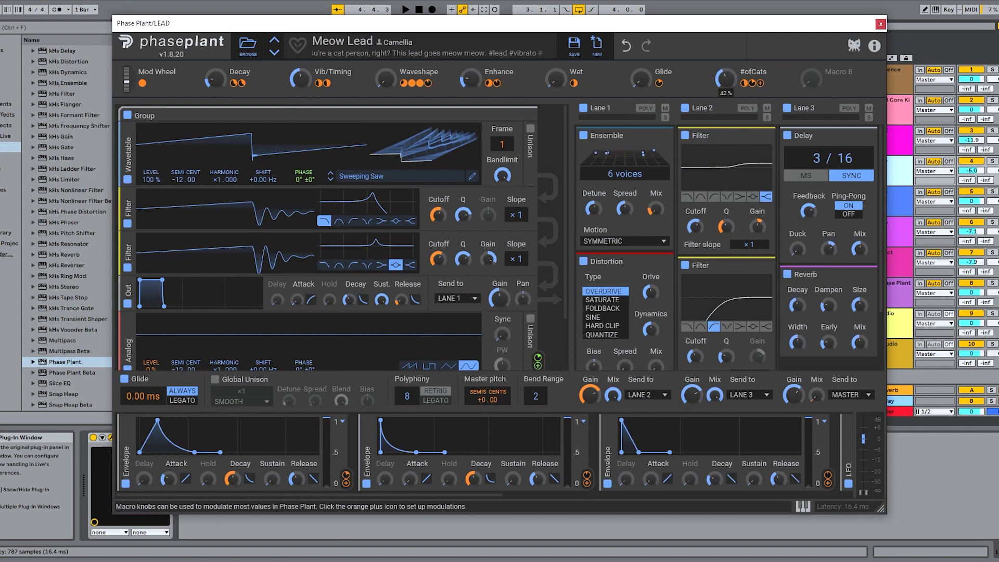
{"action": "left_click_drag", "start_coordinate": [728, 79], "coordinate": [727, 58]}
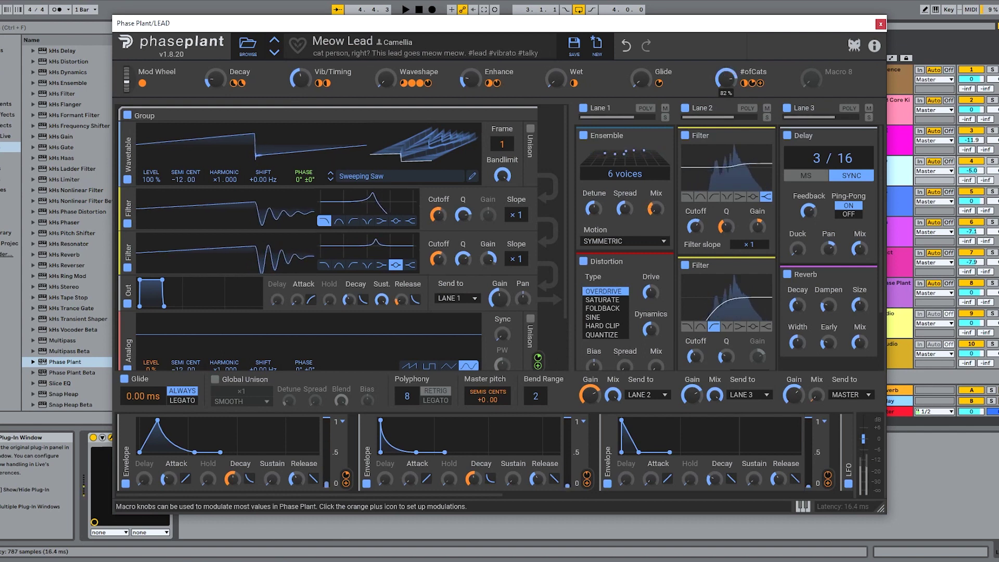
{"action": "mouse_move", "coordinate": [641, 79]}
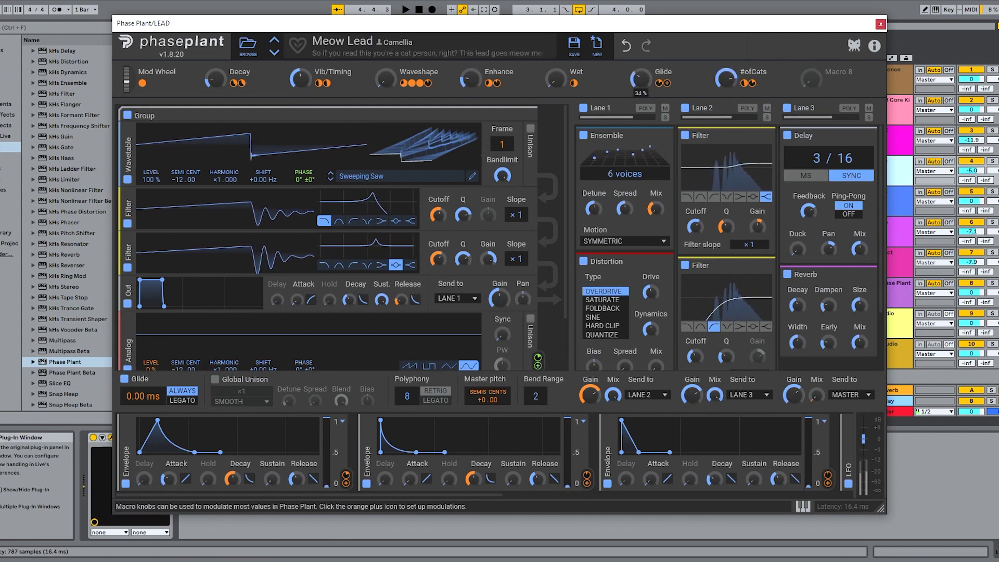
{"action": "mouse_move", "coordinate": [654, 149]}
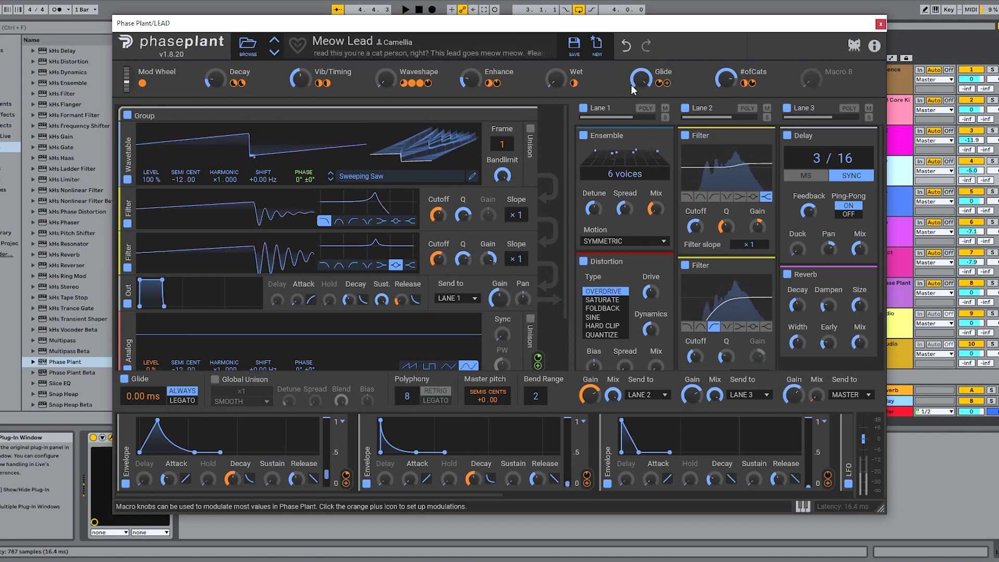
Raise the Wet and Enhance macros and lower the Vib/Timing macro of the Meow Lead
{"action": "mouse_move", "coordinate": [556, 78]}
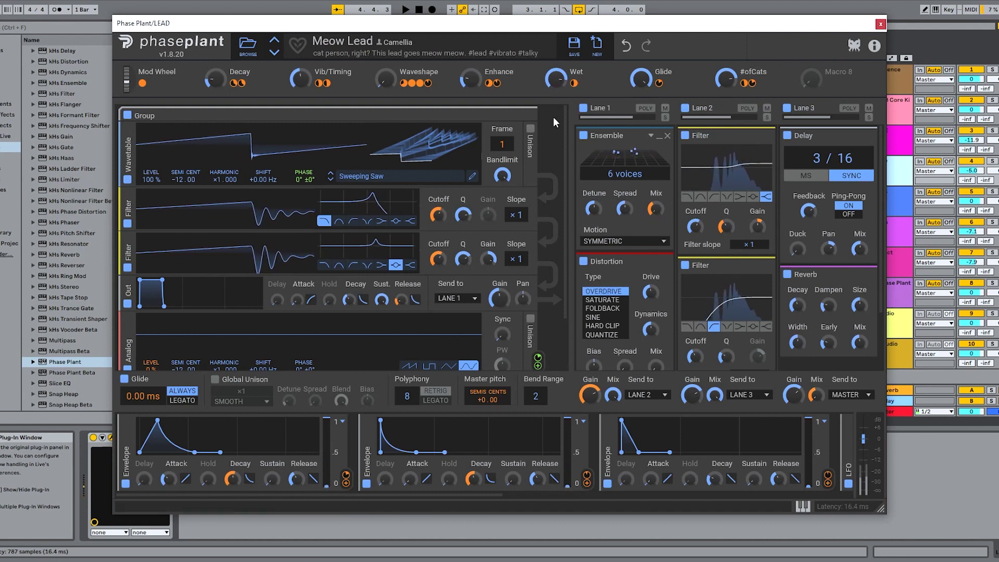
{"action": "mouse_move", "coordinate": [469, 81]}
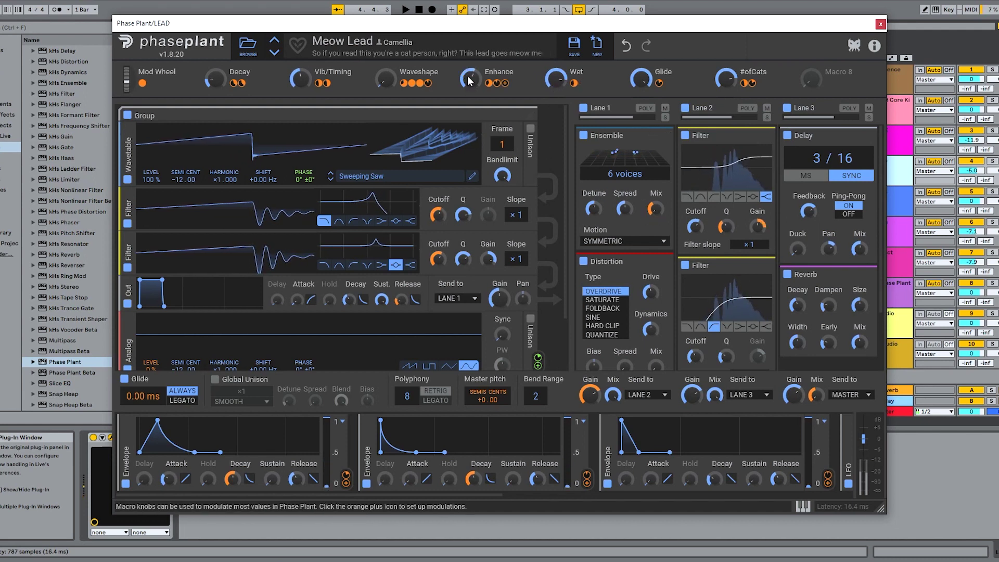
{"action": "mouse_move", "coordinate": [308, 77]}
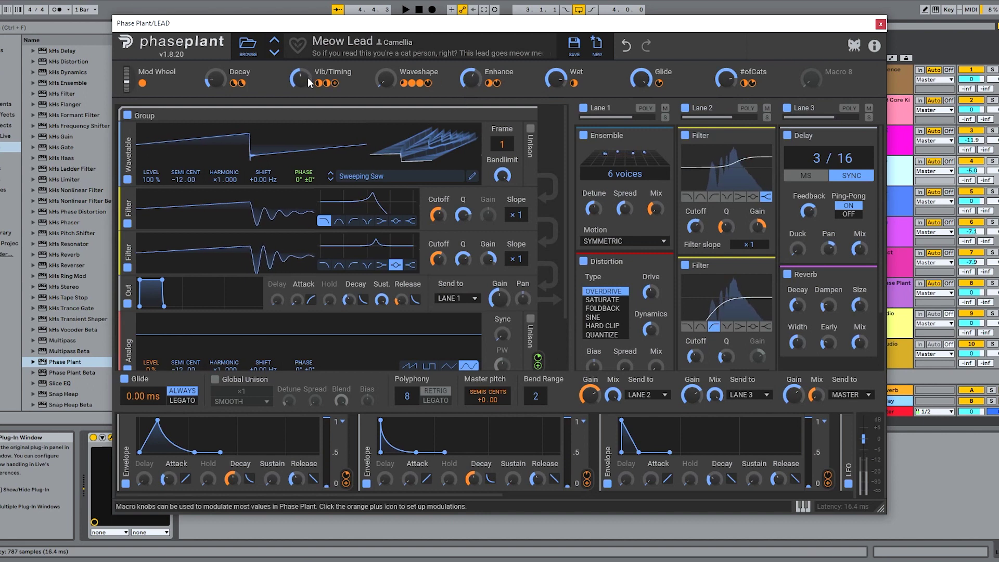
{"action": "scroll", "coordinate": [308, 79], "scroll_direction": "down", "scroll_amount": 5}
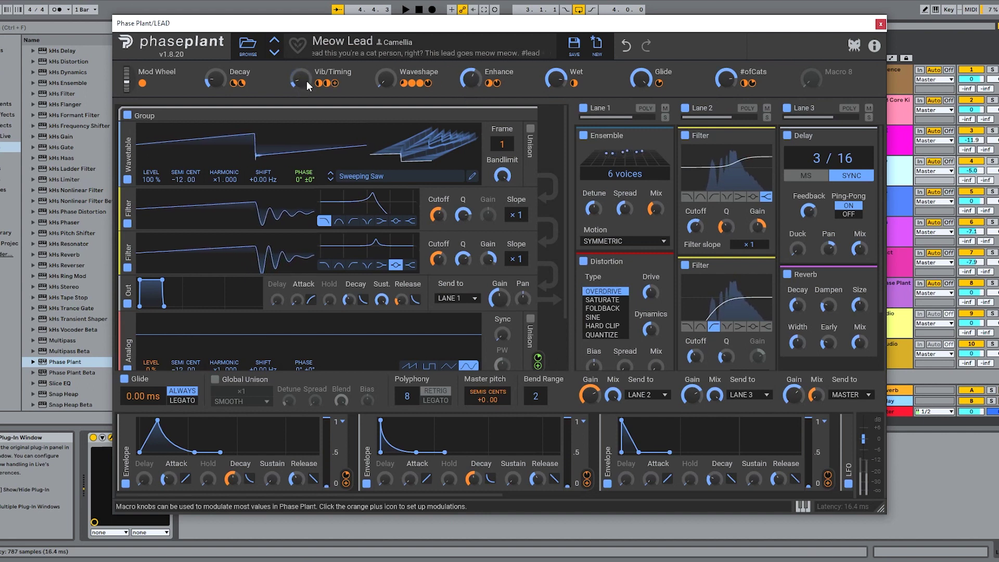
Try different Waveshape macro amounts on the Meow Lead and set it to about 49%
{"action": "mouse_move", "coordinate": [126, 84]}
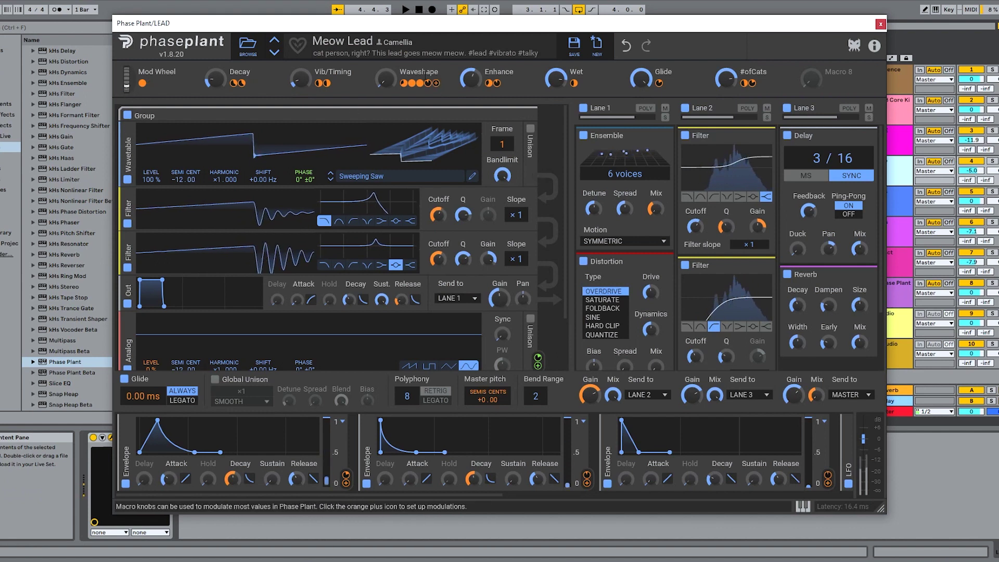
{"action": "scroll", "coordinate": [385, 79], "scroll_direction": "up", "scroll_amount": 8}
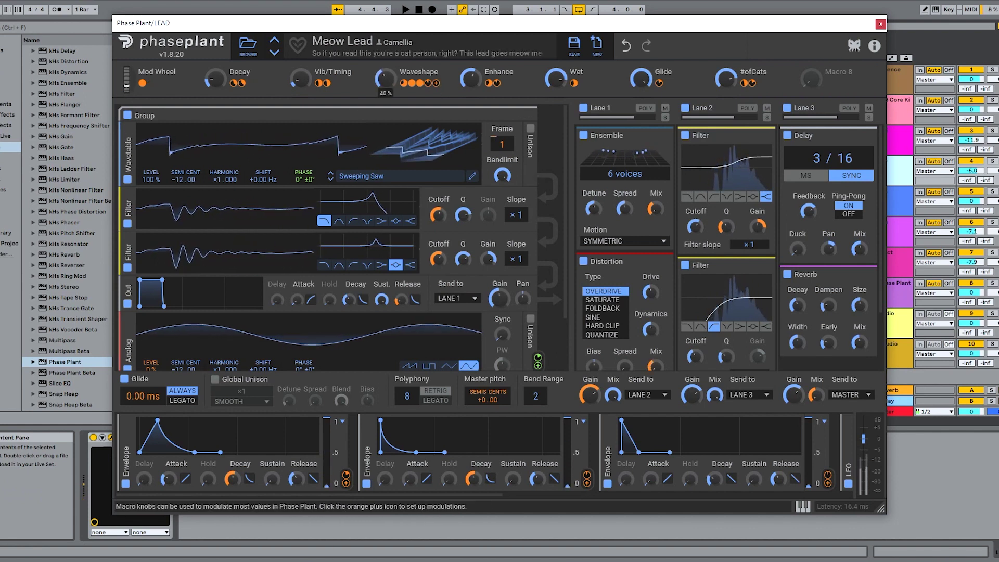
{"action": "scroll", "coordinate": [385, 79], "scroll_direction": "up", "scroll_amount": 10}
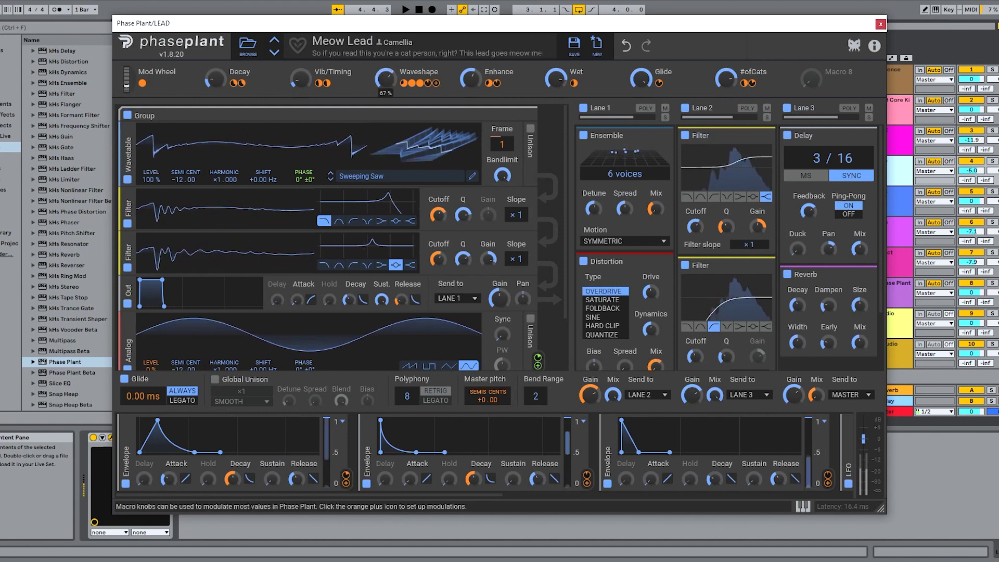
{"action": "scroll", "coordinate": [385, 79], "scroll_direction": "down", "scroll_amount": 7}
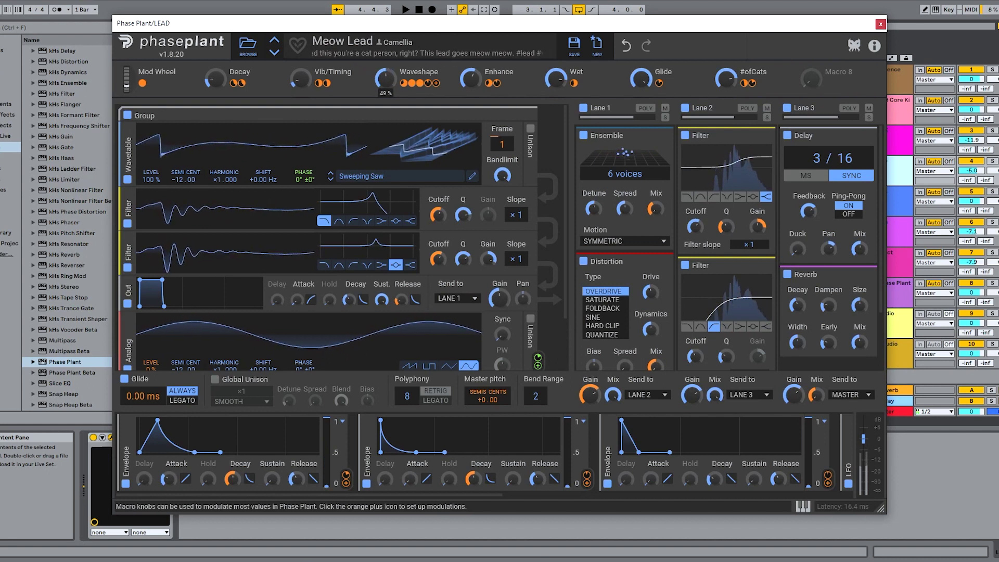
Play the arrangement to hear the adjusted Meow Lead, stop playback, and reopen the preset browser on the Leads folder
{"action": "key", "text": "space"}
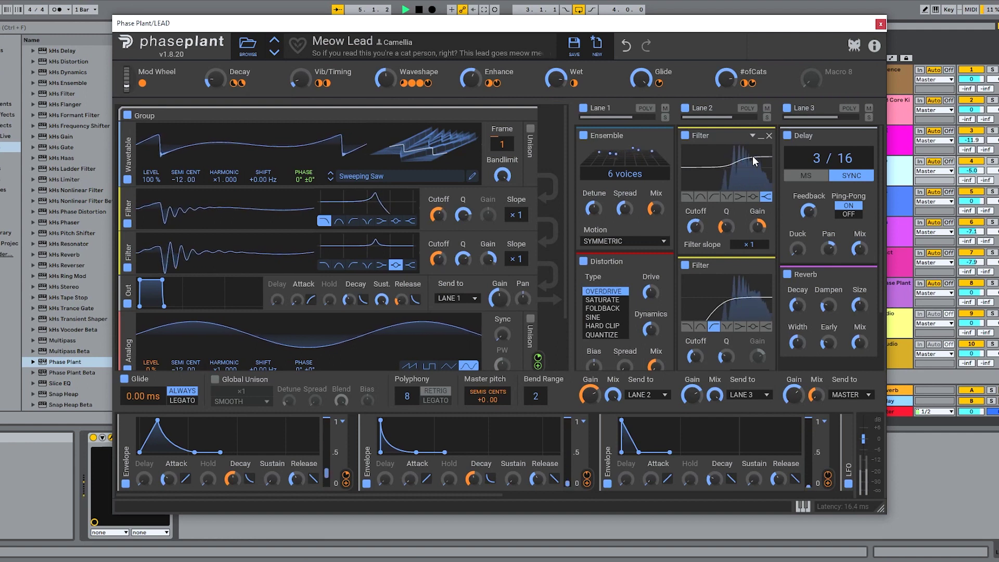
{"action": "key", "text": "space"}
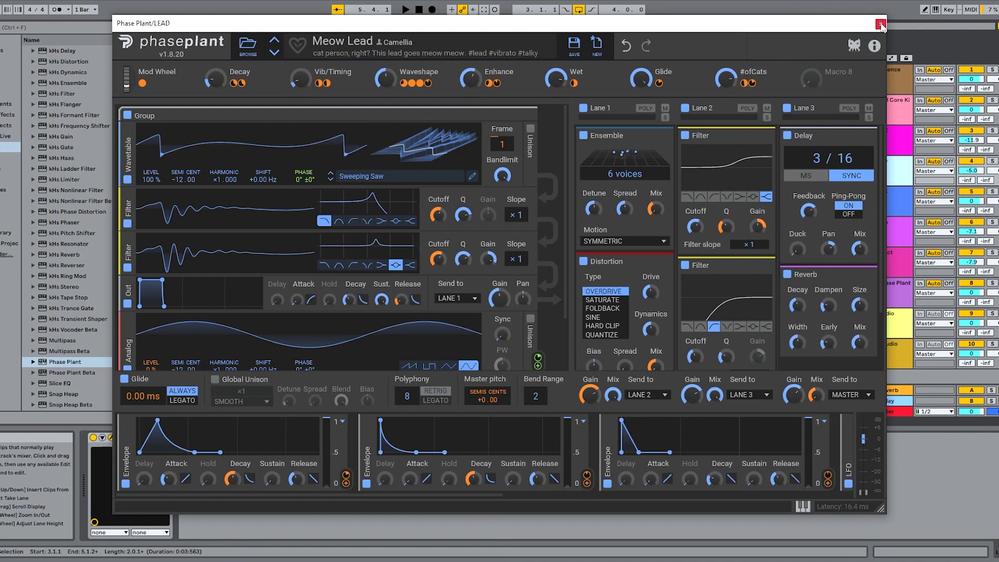
{"action": "left_click", "coordinate": [248, 46]}
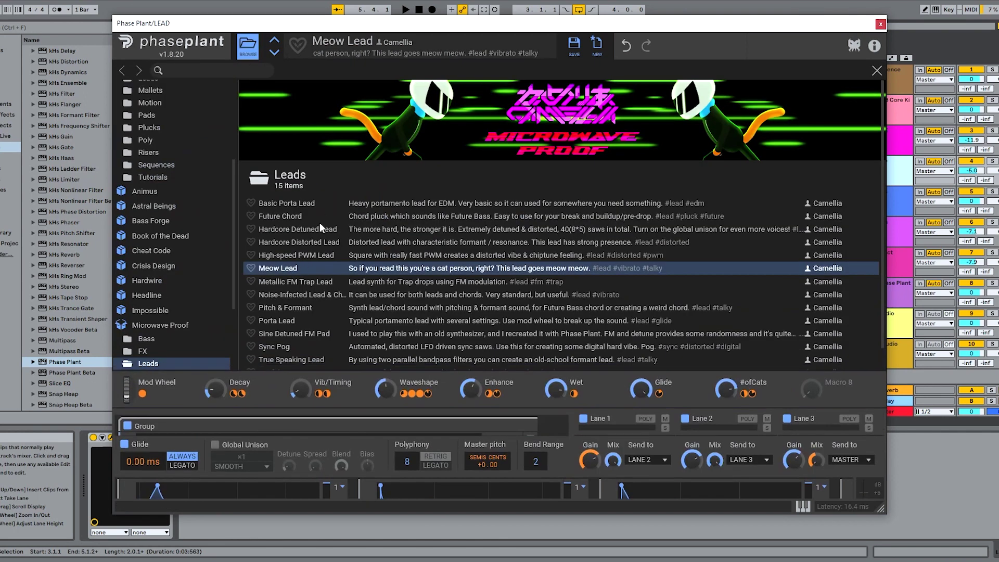
Load the Hardcore Detuned Lead and Sync Pog presets in turn and audition them, playing the arrangement with Sync Pog
{"action": "left_click", "coordinate": [297, 230]}
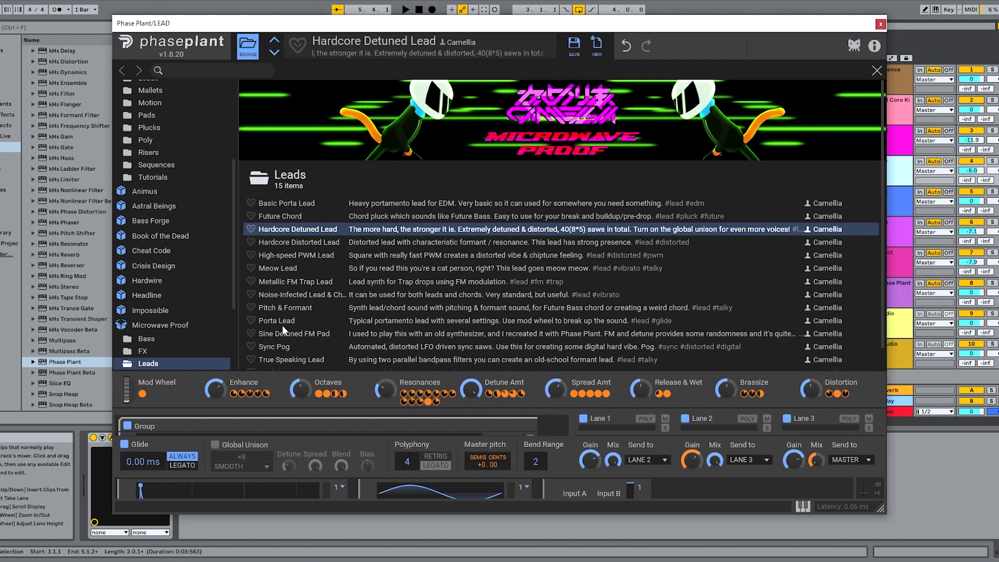
{"action": "scroll", "coordinate": [281, 321], "scroll_direction": "down", "scroll_amount": 1}
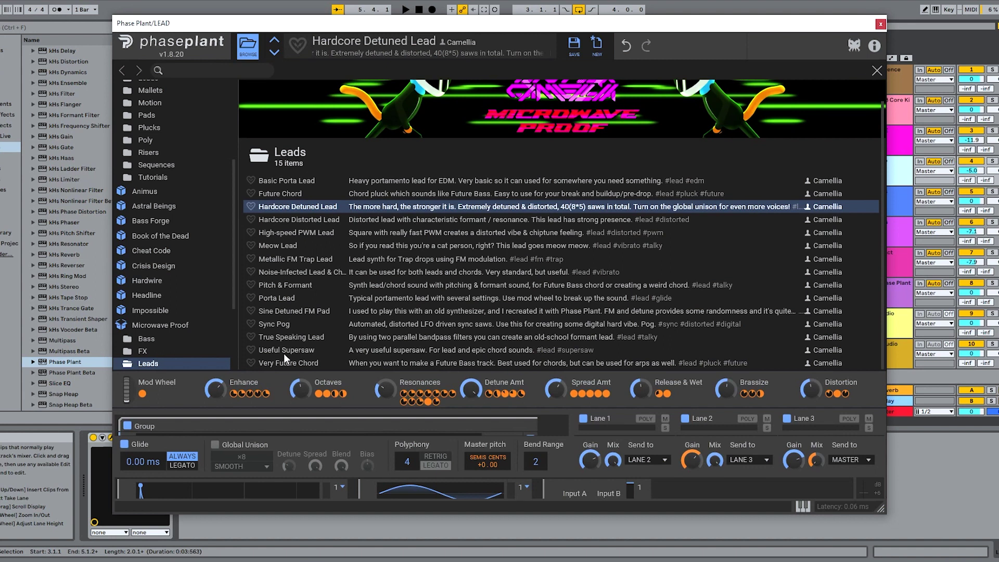
{"action": "left_click", "coordinate": [278, 325]}
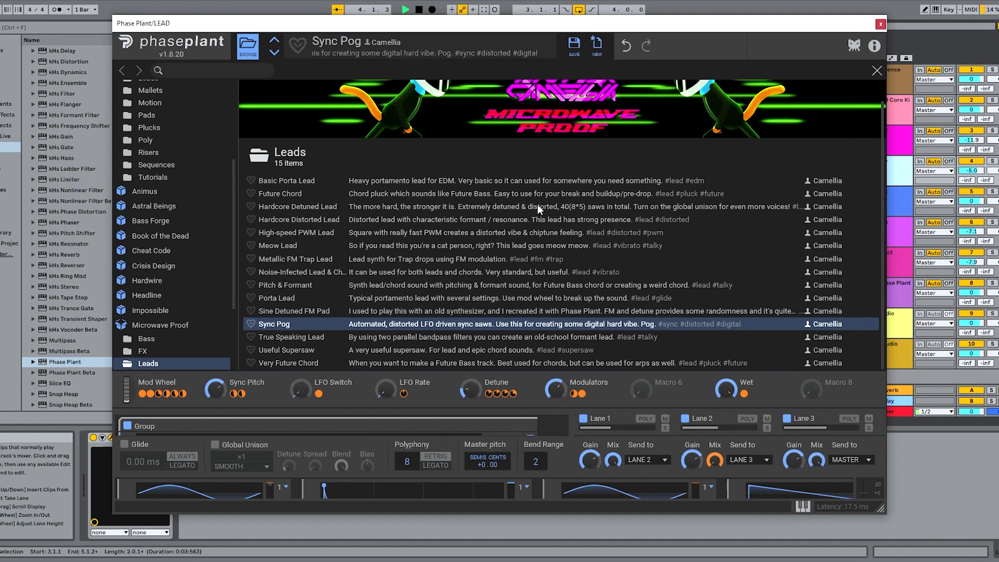
{"action": "key", "text": "space"}
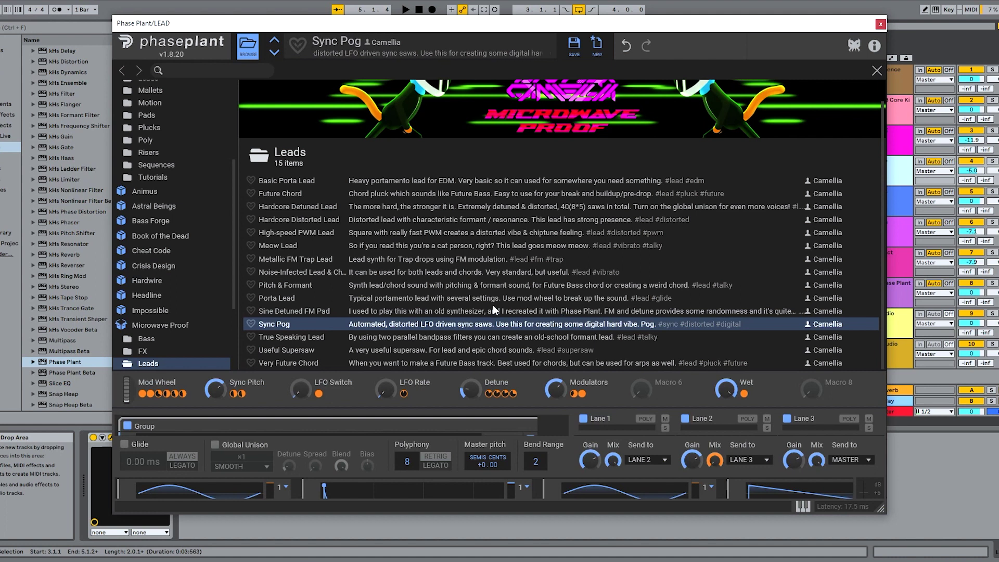
Audition the Pitch & Formant and True Speaking Lead presets with the arrangement, finishing on Pitch & Formant
{"action": "left_click", "coordinate": [386, 285]}
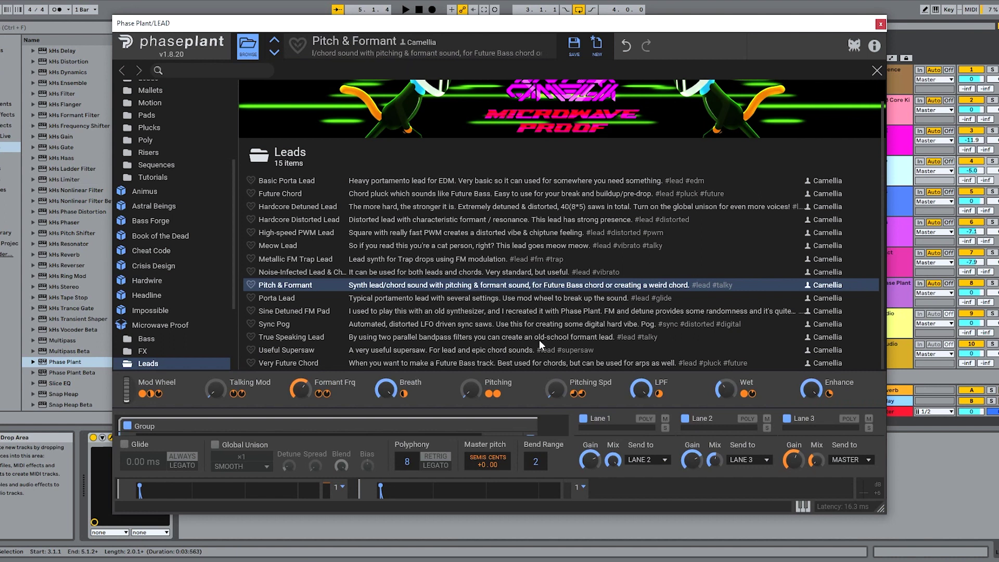
{"action": "left_click", "coordinate": [501, 337]}
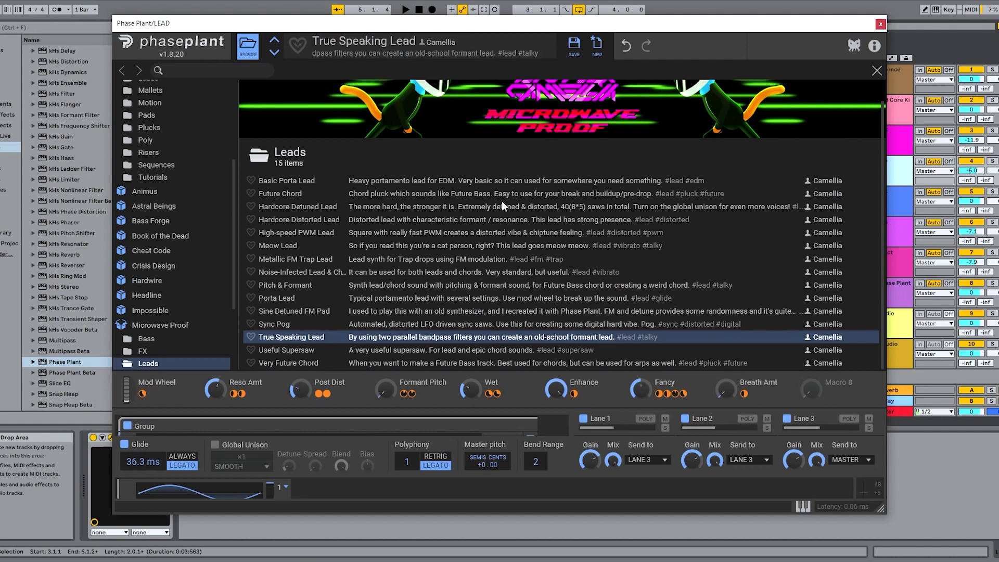
{"action": "key", "text": "space"}
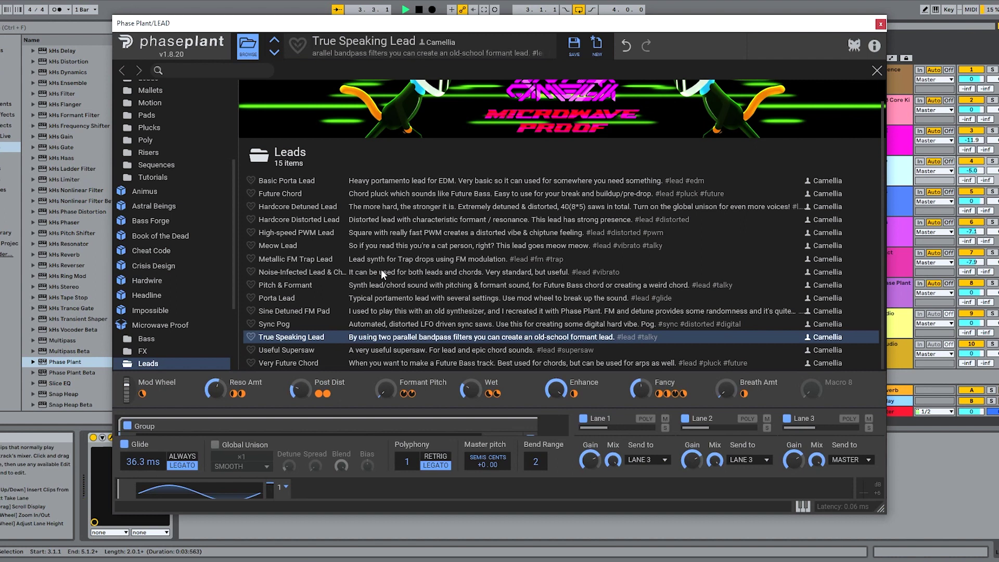
{"action": "left_click", "coordinate": [420, 283]}
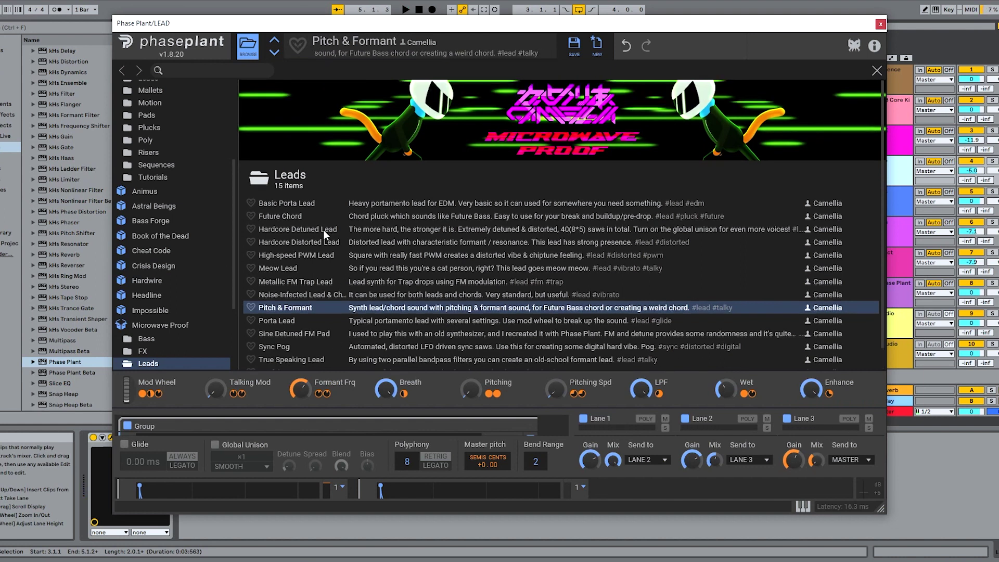
Load the Clap Generator preset from the Microwave Proof Percussion folder and show its synth editor
{"action": "scroll", "coordinate": [144, 349], "scroll_direction": "down", "scroll_amount": 4}
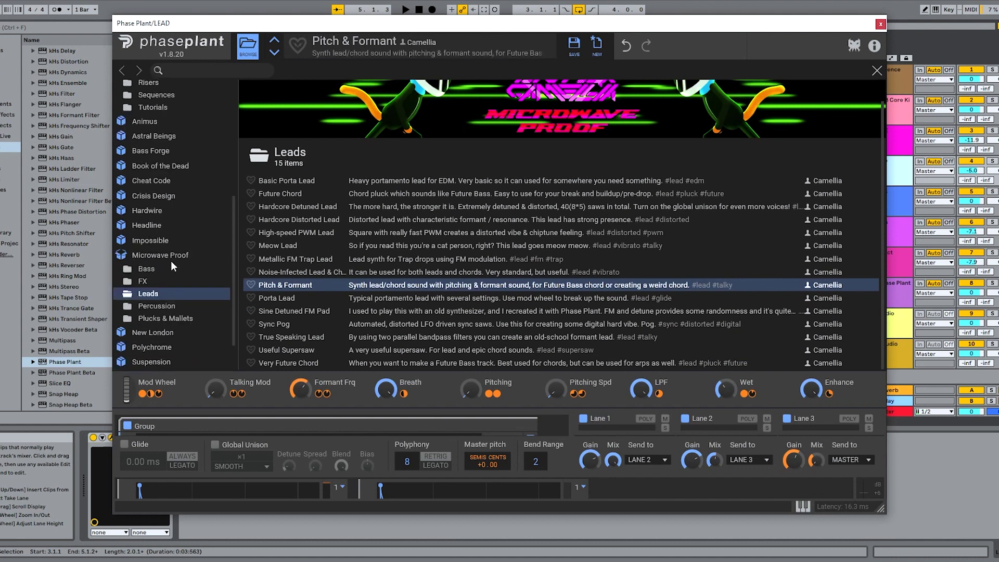
{"action": "left_click", "coordinate": [156, 261]}
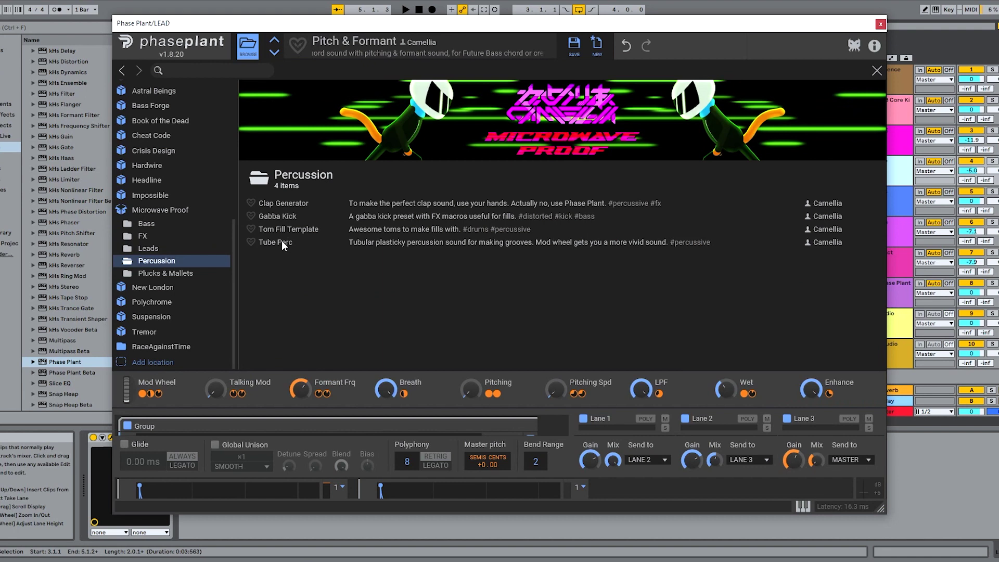
{"action": "left_click", "coordinate": [278, 199]}
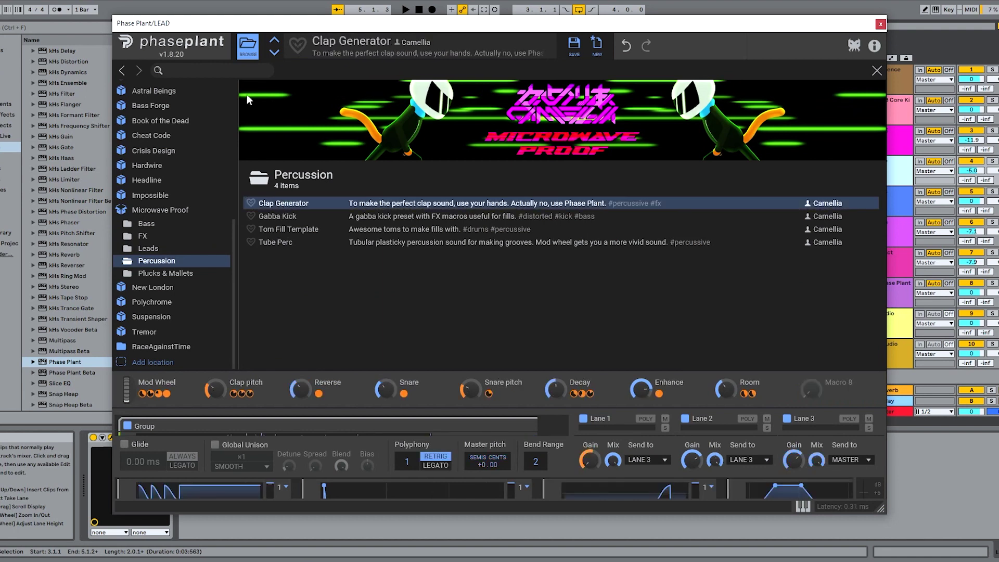
{"action": "left_click", "coordinate": [245, 55]}
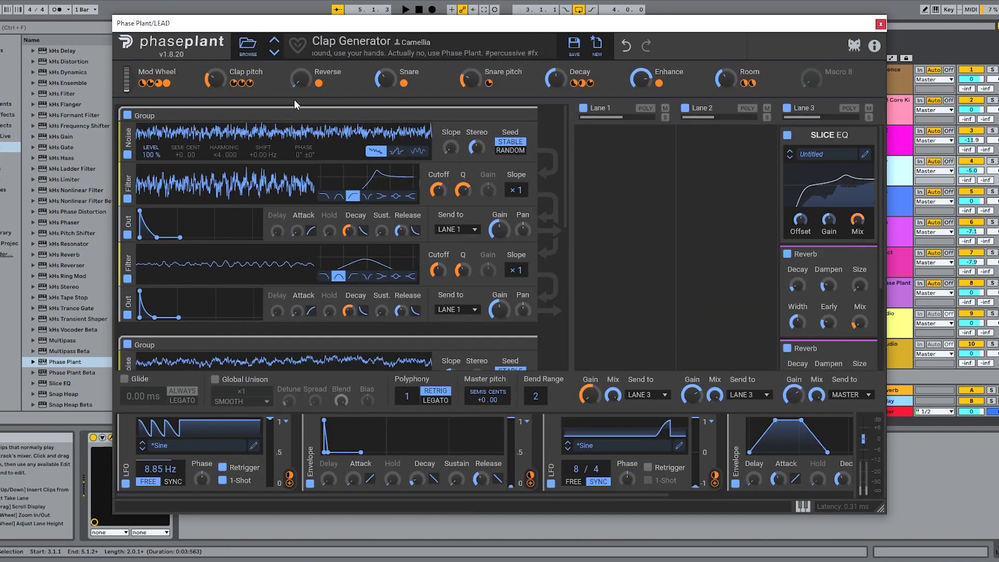
Try the Clap Generator's Reverse macro at maximum and minimum, raise its Clap pitch macro, and reopen the preset browser
{"action": "left_click_drag", "start_coordinate": [305, 90], "coordinate": [305, 52]}
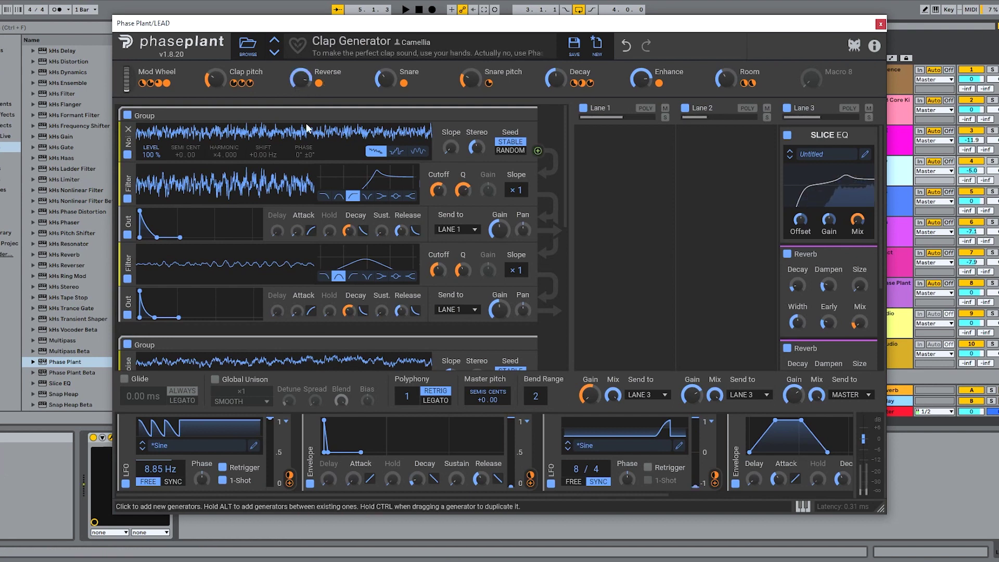
{"action": "double_click", "coordinate": [328, 83]}
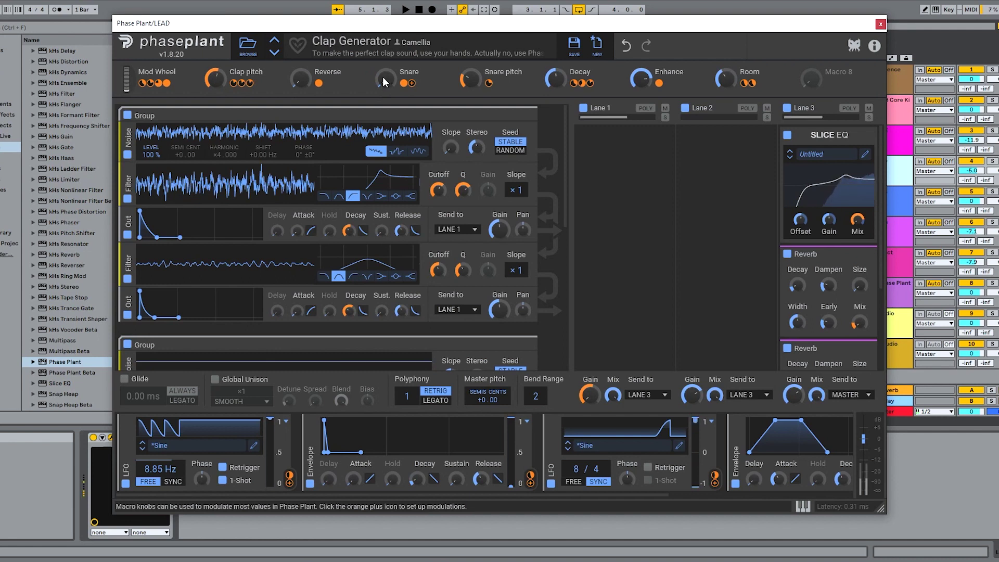
{"action": "left_click", "coordinate": [248, 47]}
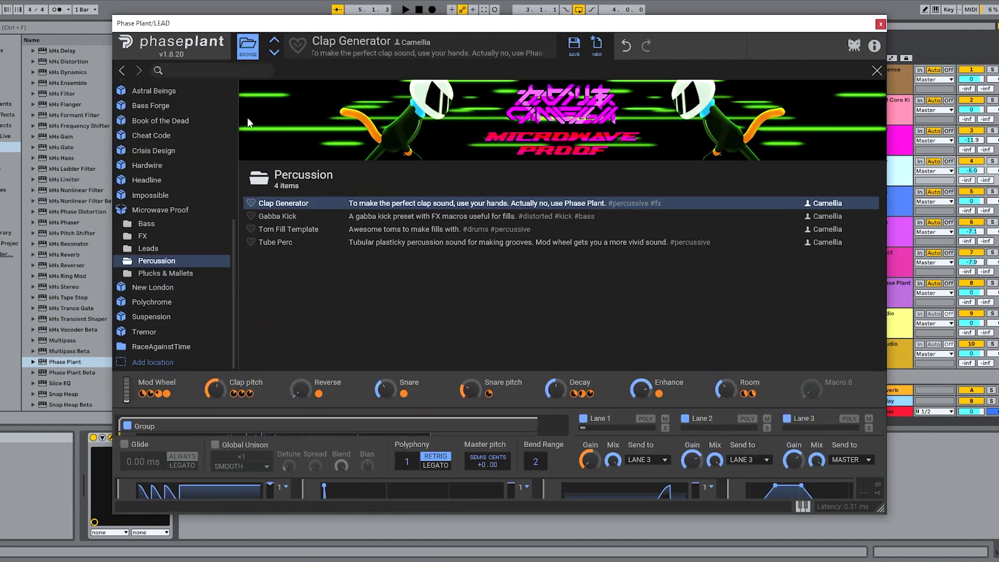
Load the Tube Perc preset, view its synth editor, and return to the preset browser
{"action": "left_click", "coordinate": [270, 241]}
{"action": "left_click", "coordinate": [248, 47]}
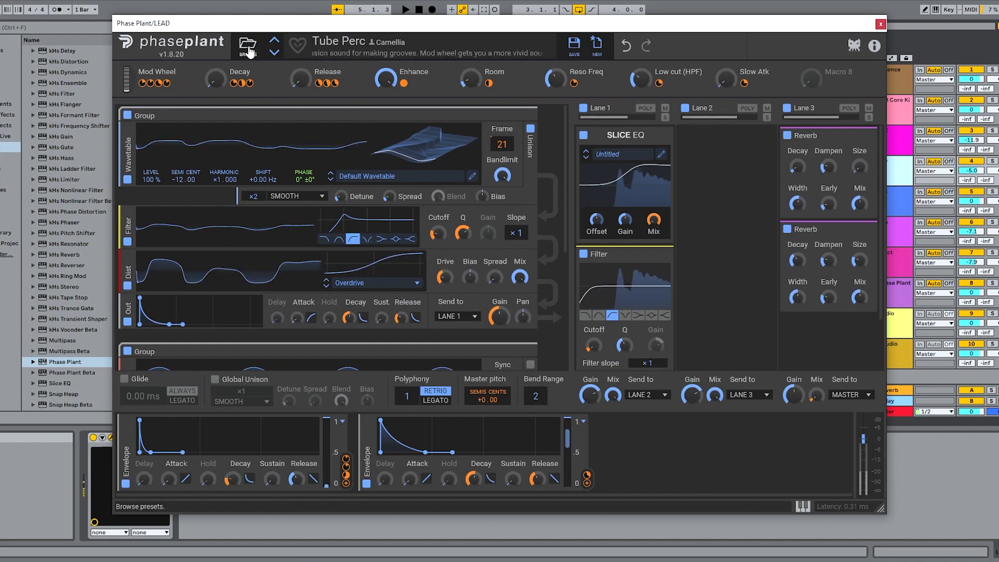
{"action": "left_click", "coordinate": [256, 55]}
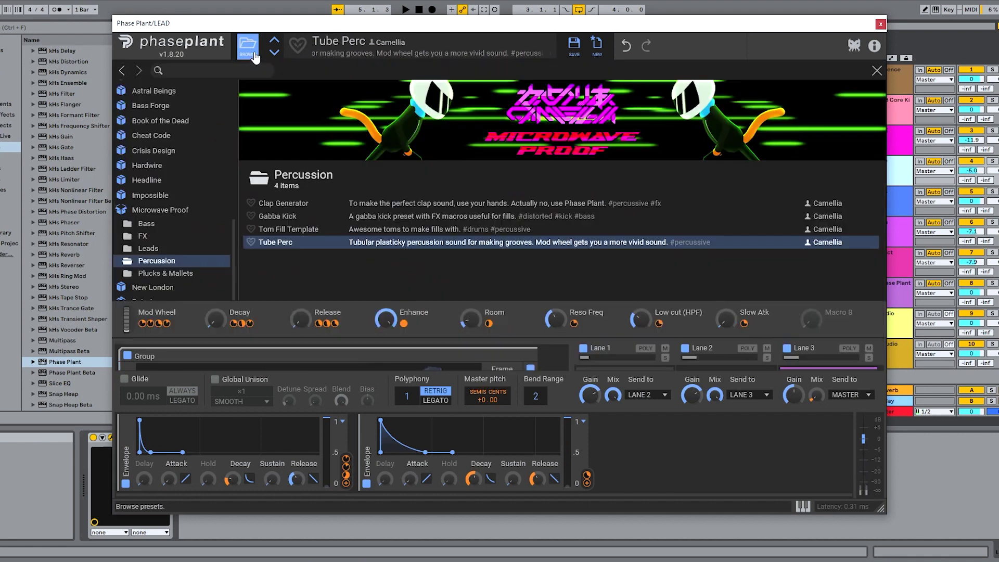
Audition the Dispersed Saw Pluck and Koto Pluck presets from the Microwave Proof Plucks & Mallets folder
{"action": "left_click", "coordinate": [157, 274]}
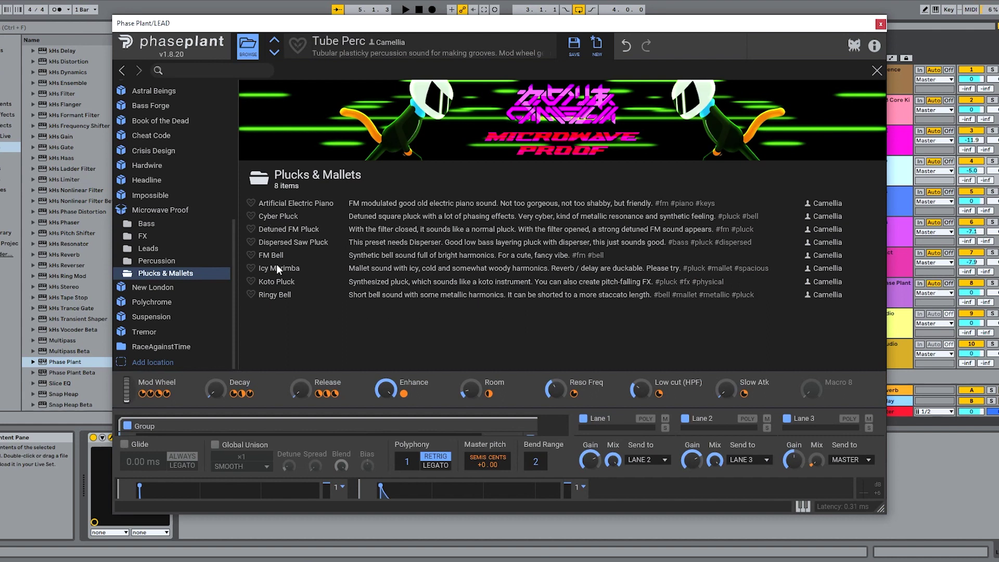
{"action": "left_click", "coordinate": [273, 244]}
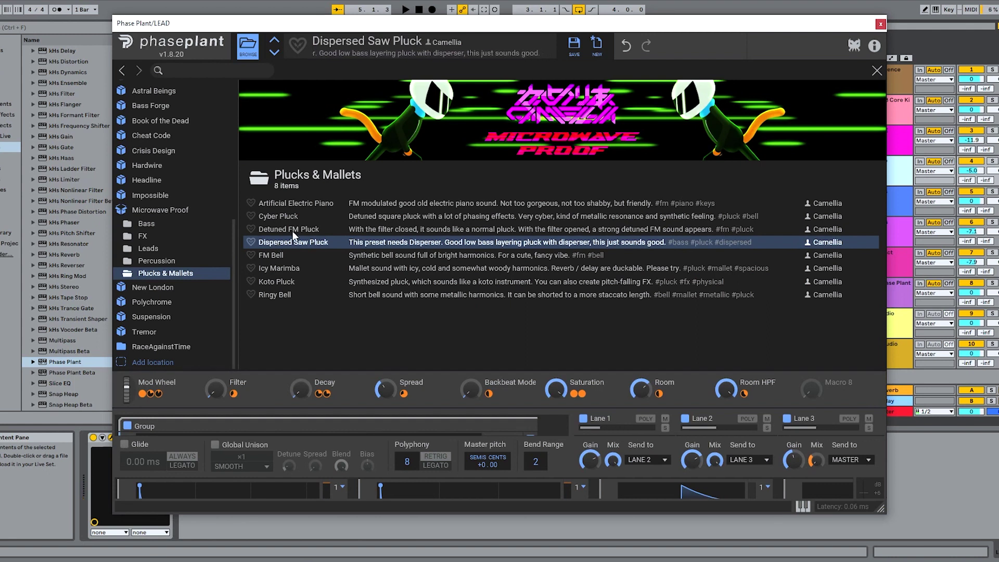
{"action": "left_click", "coordinate": [277, 283]}
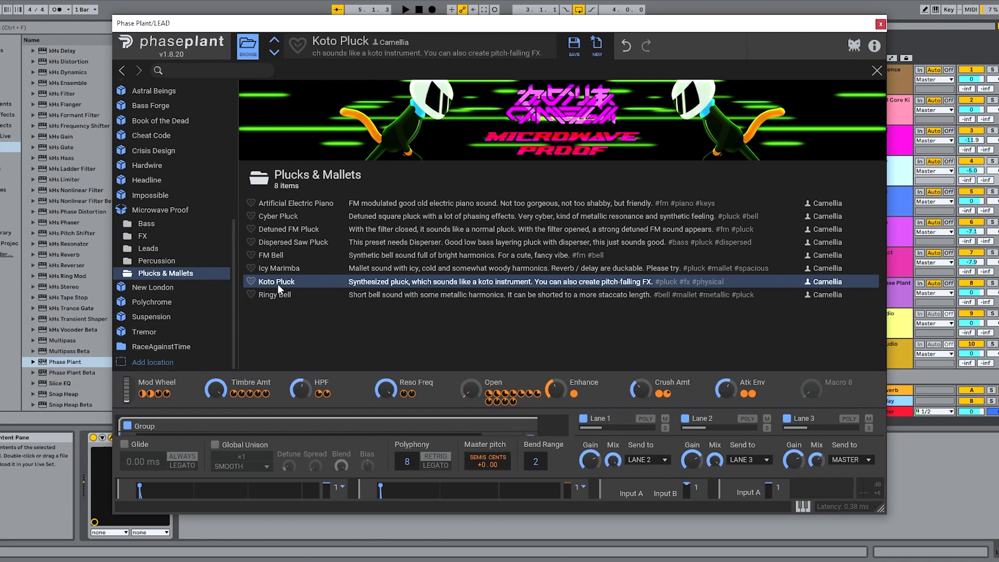
Try the Koto Pluck with its Open macro raised to about half and its Crush Amt macro turned up to maximum
{"action": "left_click", "coordinate": [248, 46]}
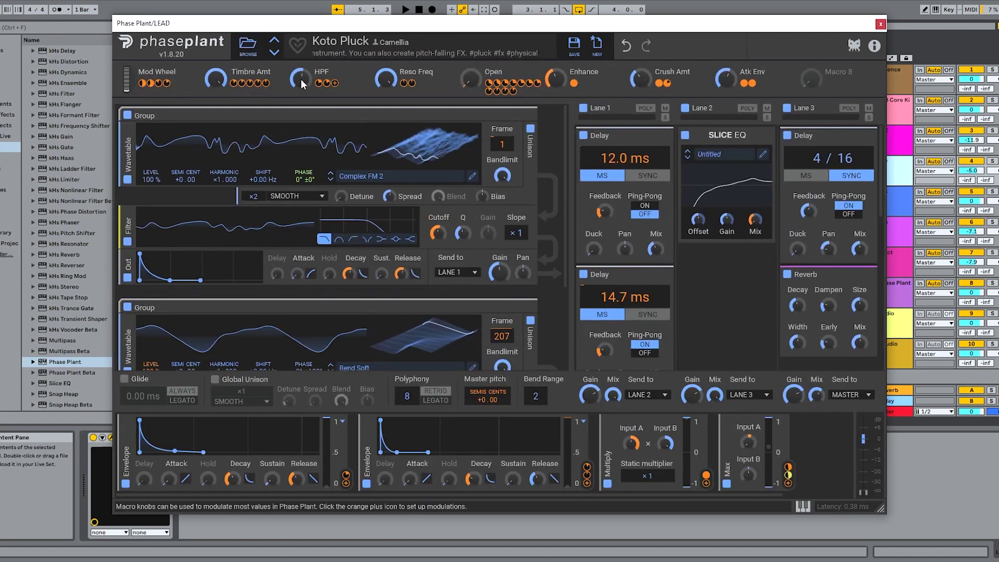
{"action": "mouse_move", "coordinate": [129, 66]}
{"action": "left_mouse_down"}
{"action": "mouse_move", "coordinate": [132, 51]}
{"action": "mouse_move", "coordinate": [130, 80]}
{"action": "left_mouse_up"}
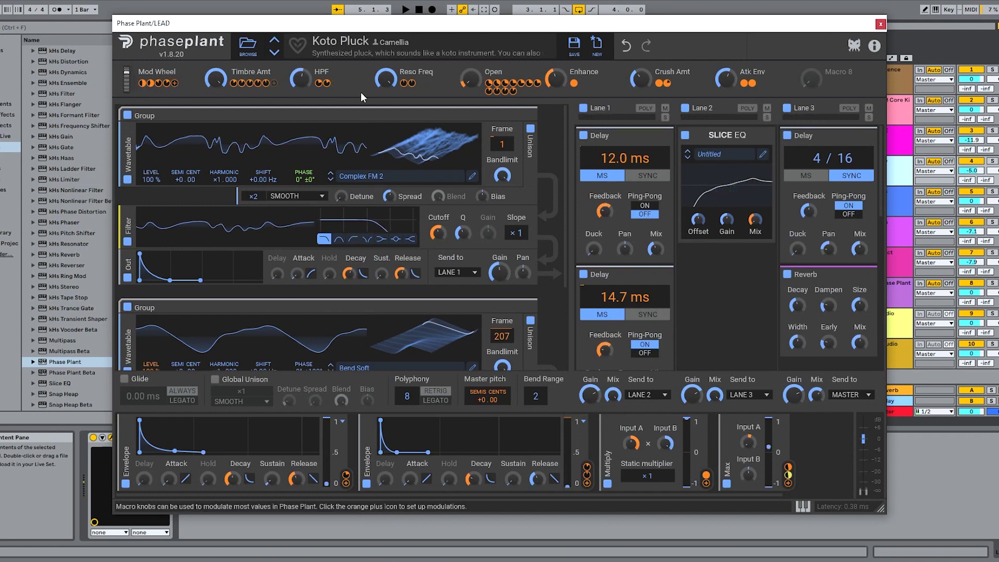
{"action": "left_click_drag", "start_coordinate": [469, 79], "coordinate": [472, 81]}
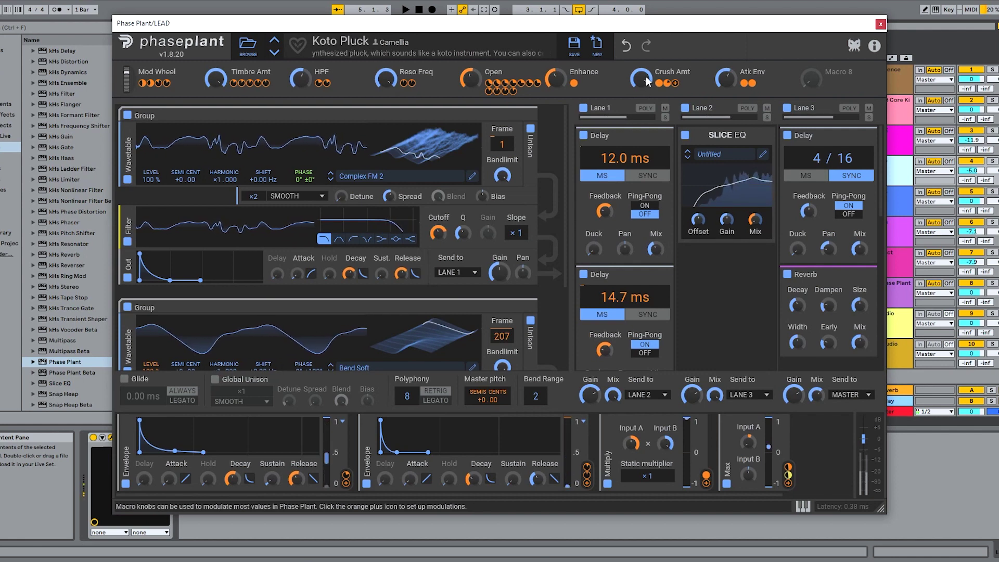
{"action": "left_click", "coordinate": [249, 46]}
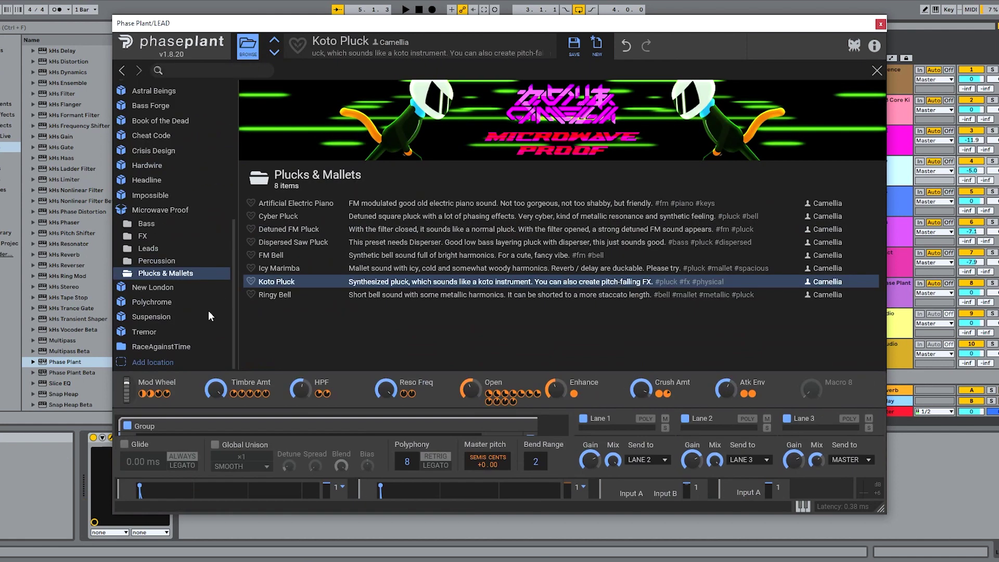
Load the Ringy Bell preset, examine its effect lanes including the Reverser, and return to the preset browser
{"action": "left_click", "coordinate": [296, 297]}
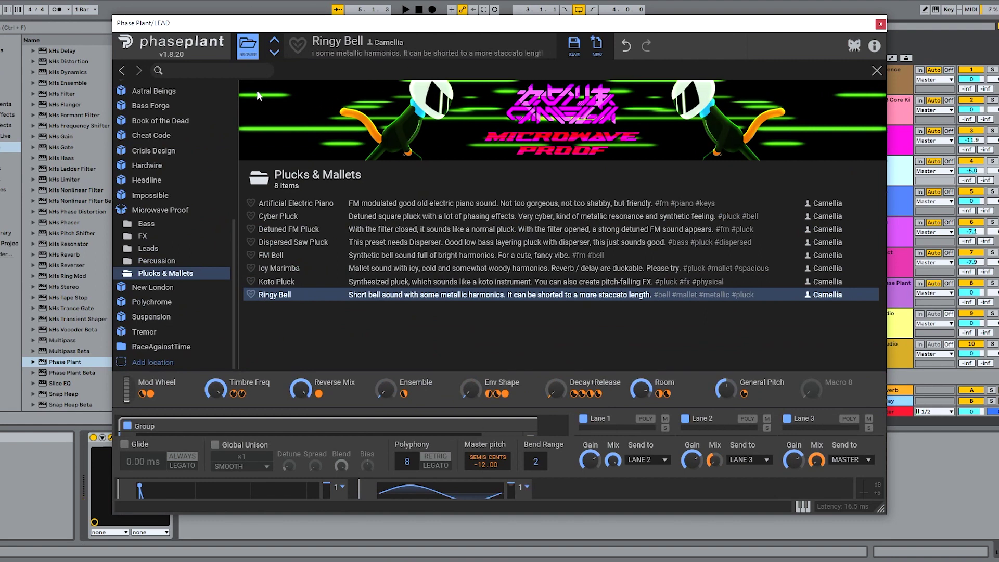
{"action": "left_click", "coordinate": [248, 44]}
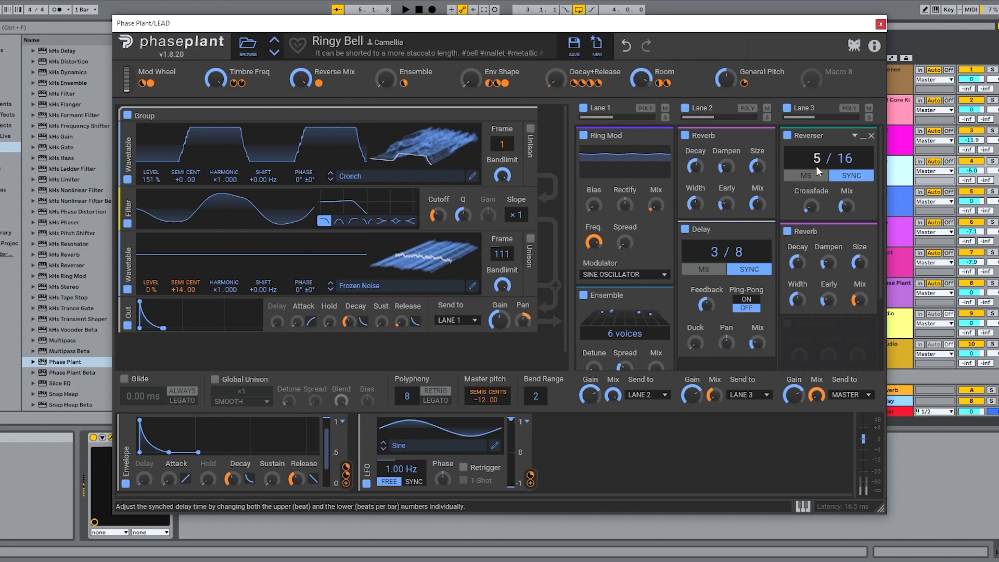
{"action": "left_click", "coordinate": [248, 46]}
Load the Icy Marimba preset, view its synth editor, and return to the preset browser
{"action": "left_click", "coordinate": [281, 267]}
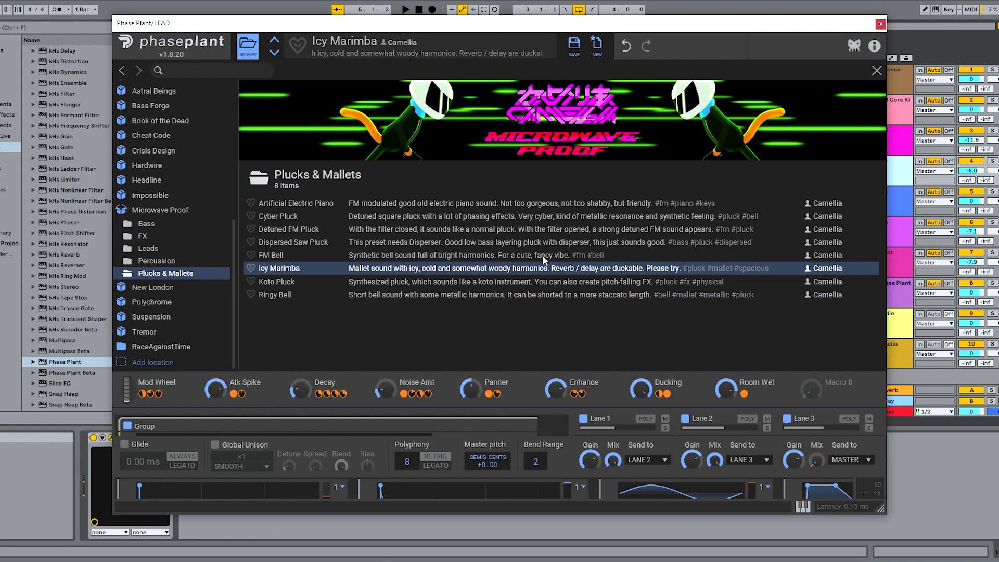
{"action": "left_click", "coordinate": [248, 58]}
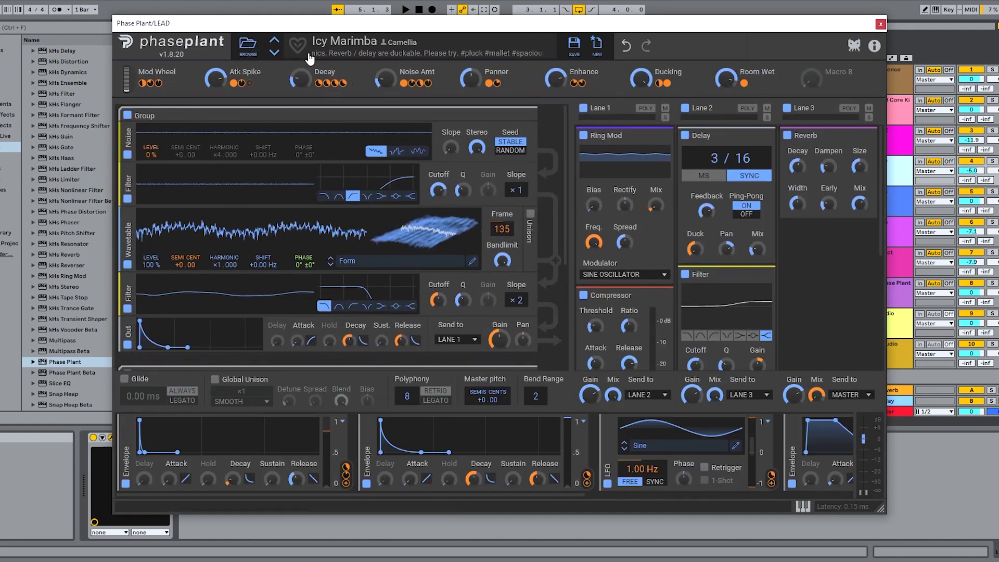
{"action": "left_click", "coordinate": [248, 46]}
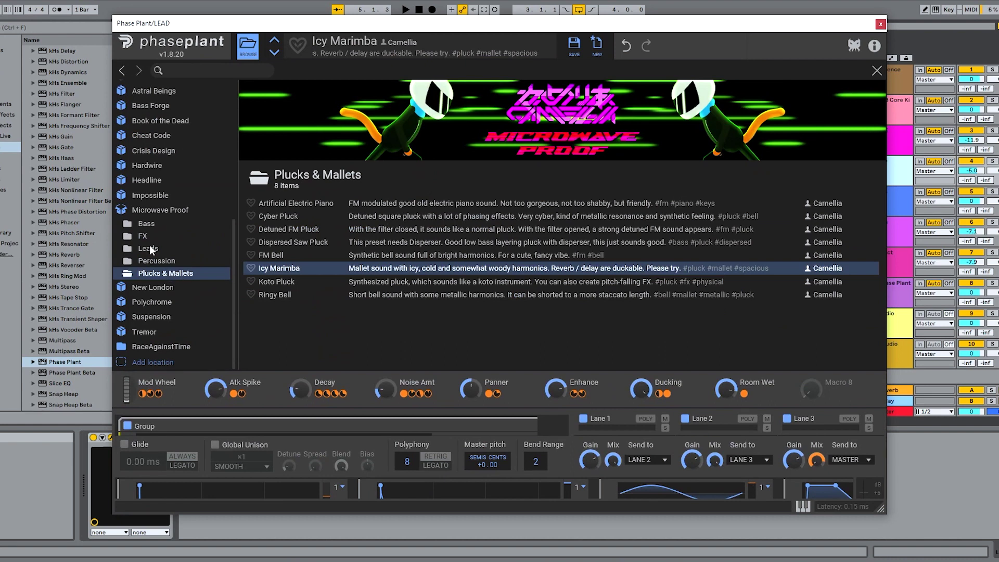
Open the Microwave Proof Bass folder and look through its list of presets
{"action": "left_click", "coordinate": [143, 224]}
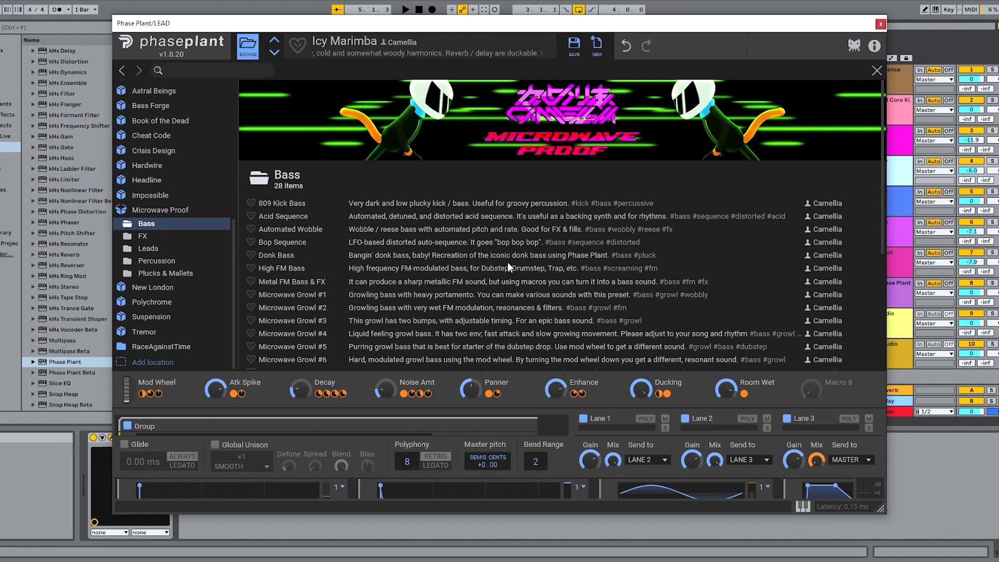
{"action": "scroll", "coordinate": [416, 254], "scroll_direction": "down", "scroll_amount": 5}
{"action": "scroll", "coordinate": [416, 257], "scroll_direction": "up", "scroll_amount": 5}
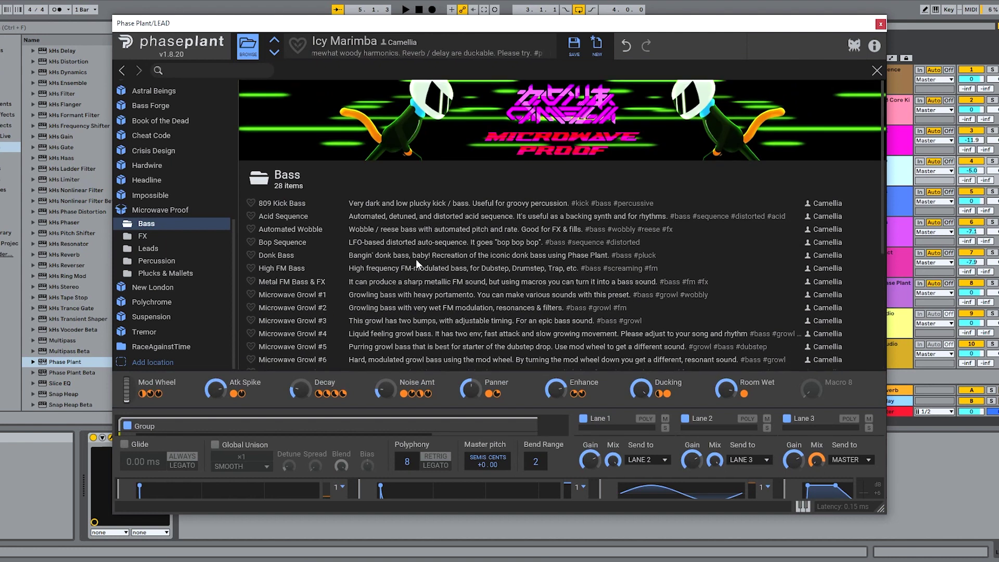